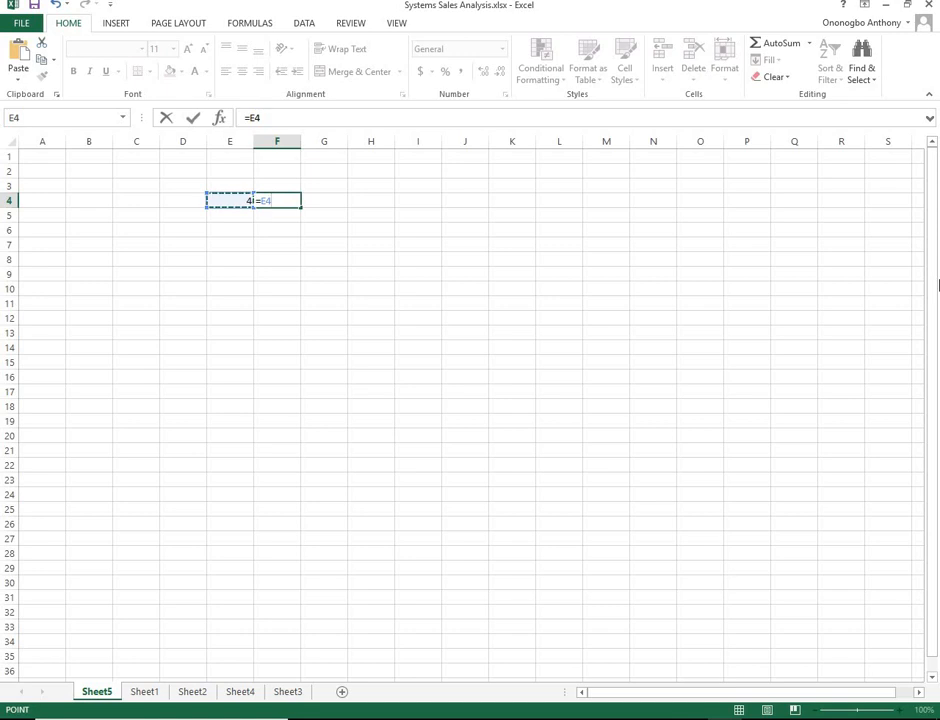
- Complete the formula in cell F4 as =E4+5+9+3+4
{"action": "type", "text": "+5+9+3+4"}
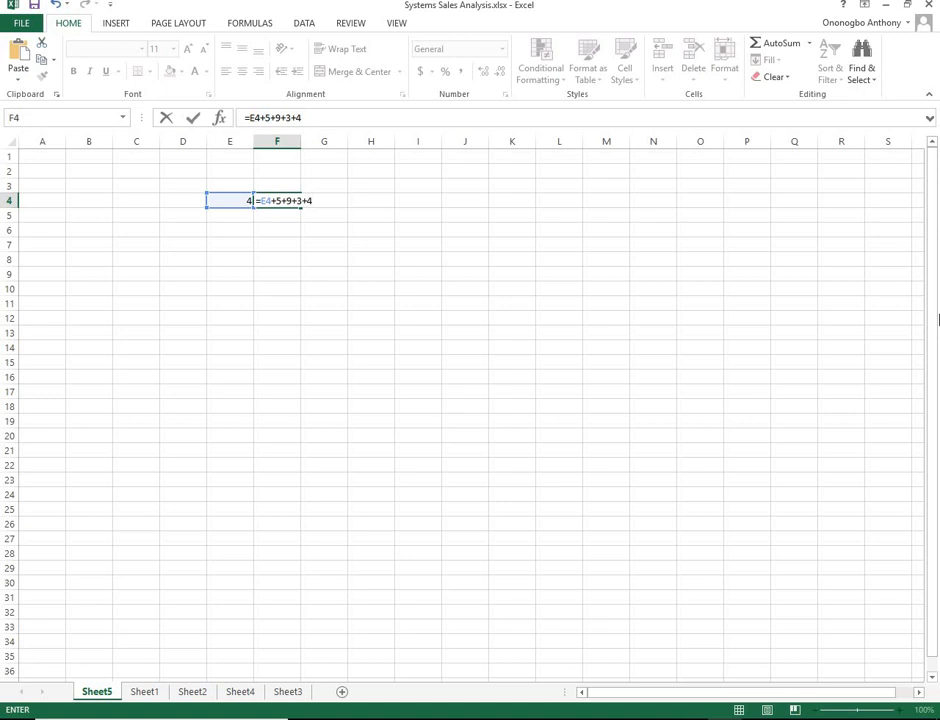
{"action": "key", "text": "Return"}
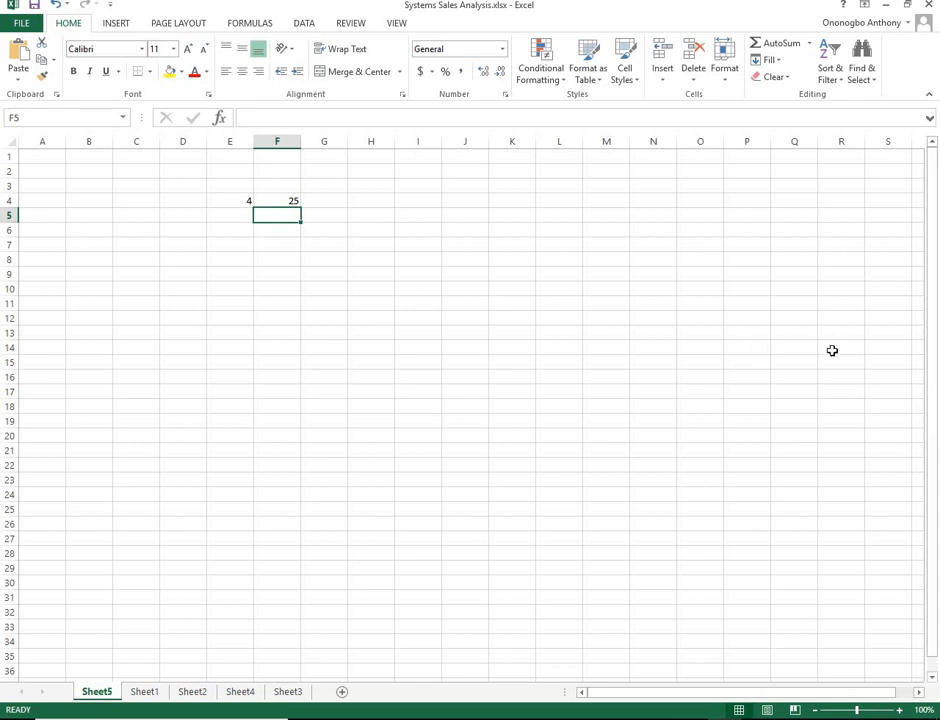
- Expand the formula bar to examine the formula in F4, and collapse it again without changing the cell
{"action": "left_click", "coordinate": [930, 120]}
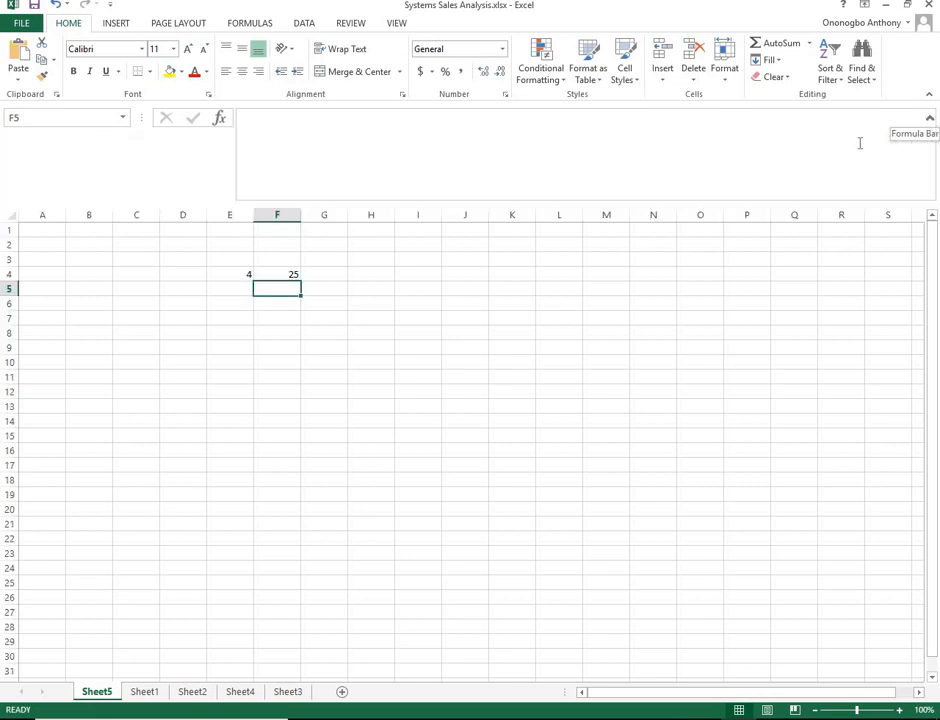
{"action": "left_click", "coordinate": [930, 120]}
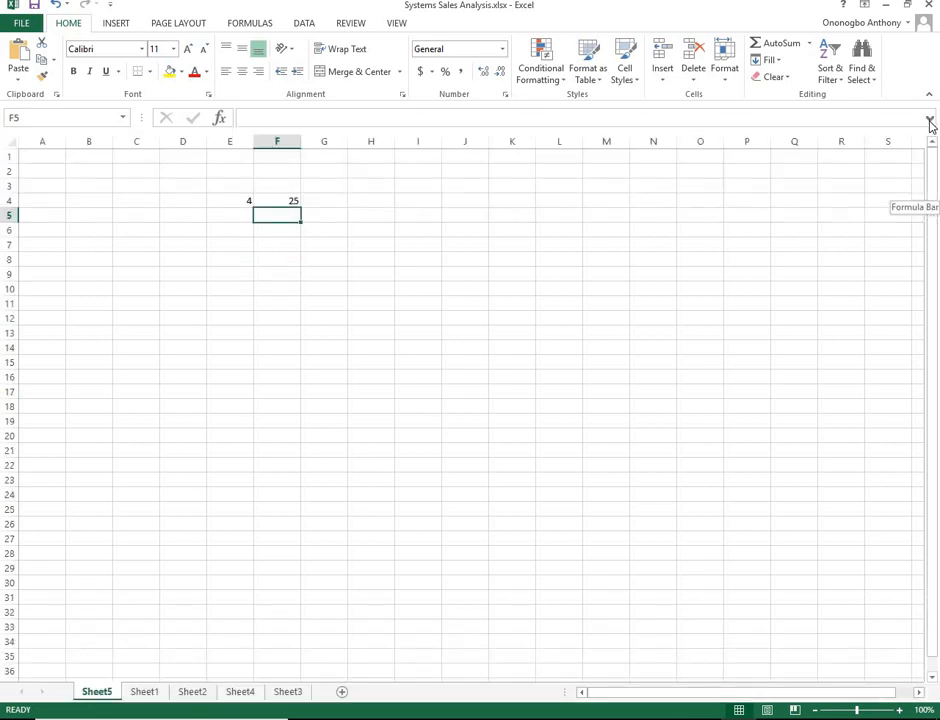
{"action": "left_click", "coordinate": [930, 120]}
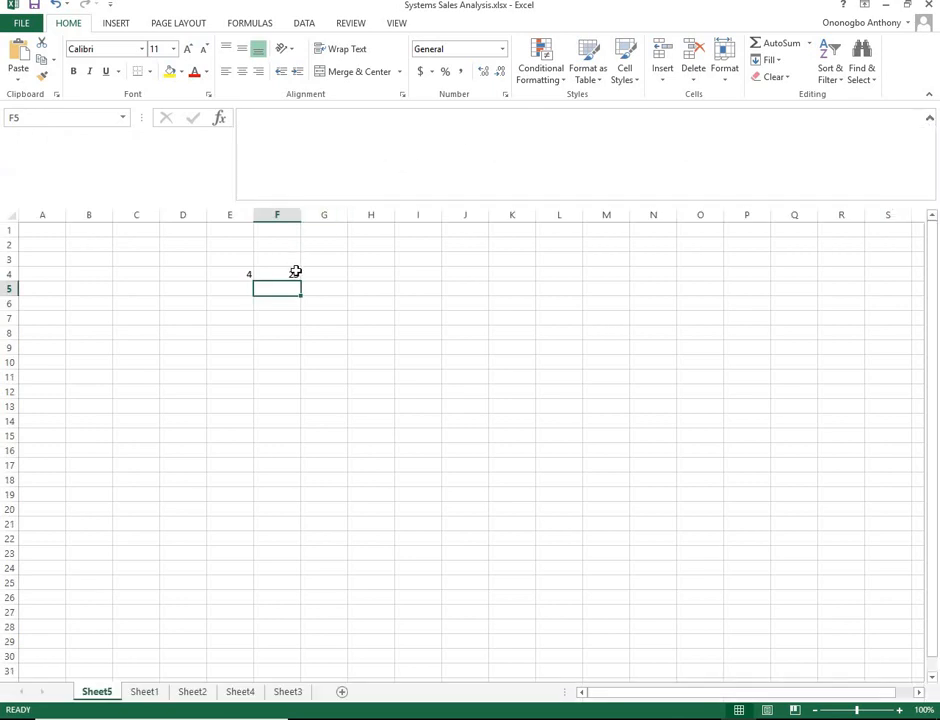
{"action": "left_click", "coordinate": [294, 272]}
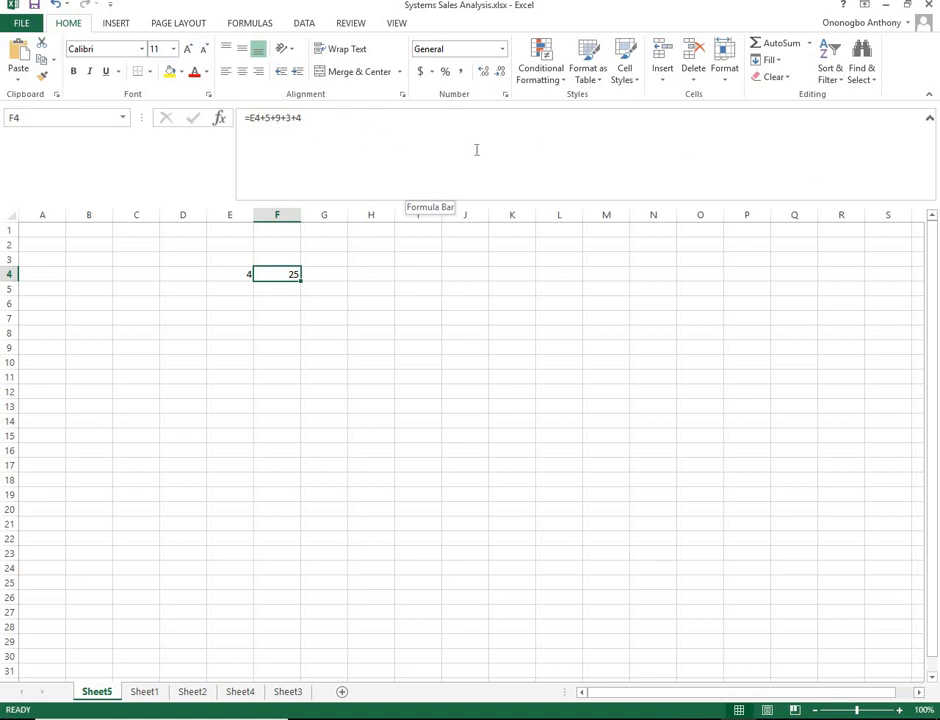
{"action": "left_click", "coordinate": [359, 140]}
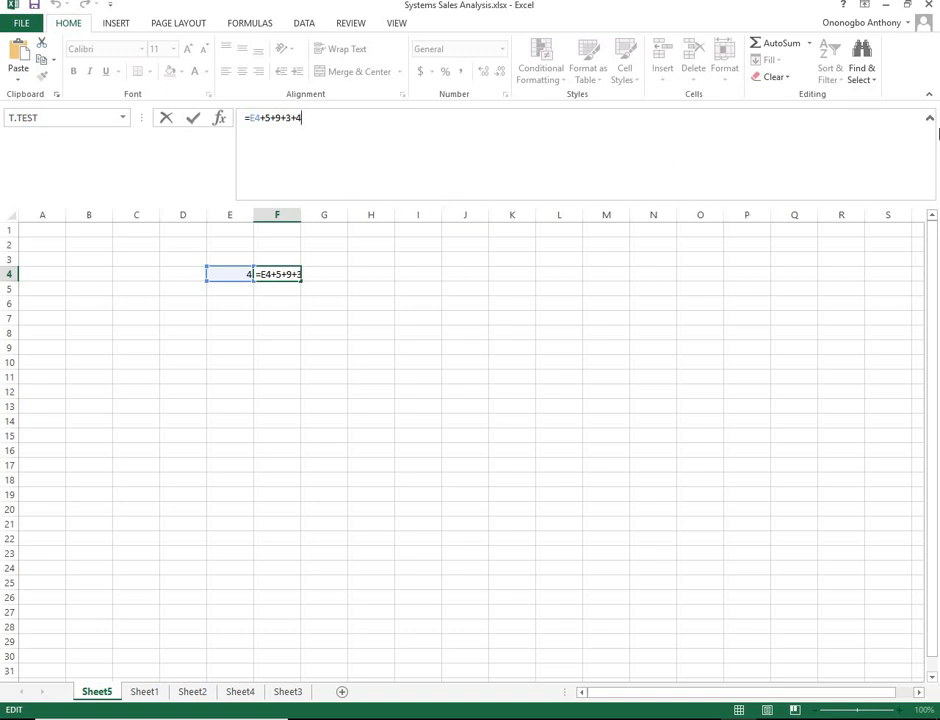
{"action": "left_click", "coordinate": [930, 120]}
{"action": "left_click", "coordinate": [930, 118]}
{"action": "left_click", "coordinate": [930, 120]}
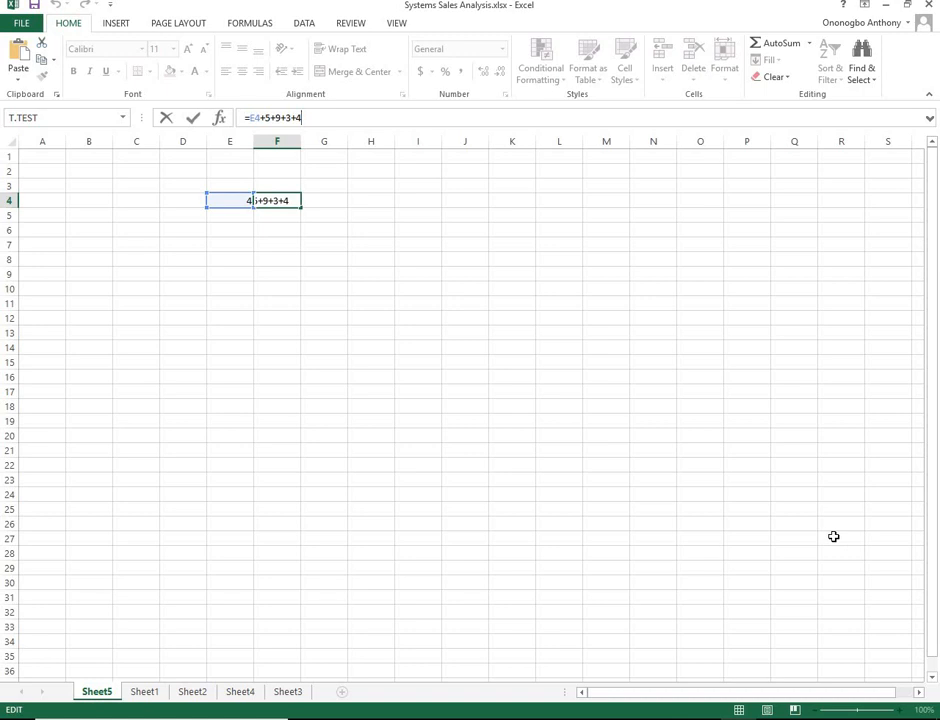
{"action": "key", "text": "Return"}
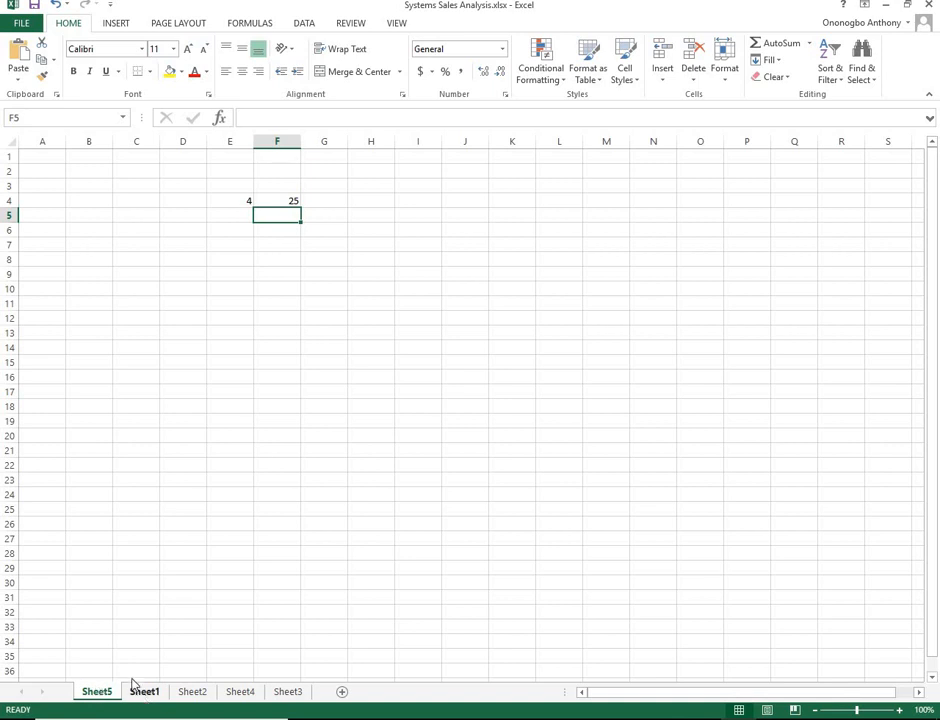
- Move Sheet1 in front of Sheet5 and insert a new worksheet before Sheet1
{"action": "left_click_drag", "start_coordinate": [132, 688], "coordinate": [78, 690]}
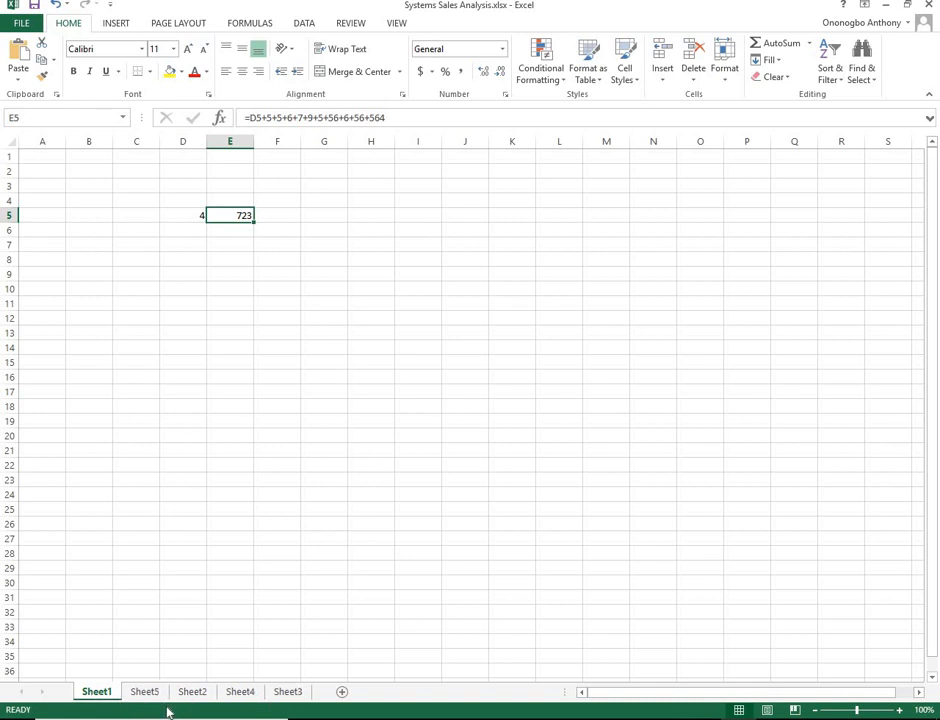
{"action": "right_click", "coordinate": [106, 697]}
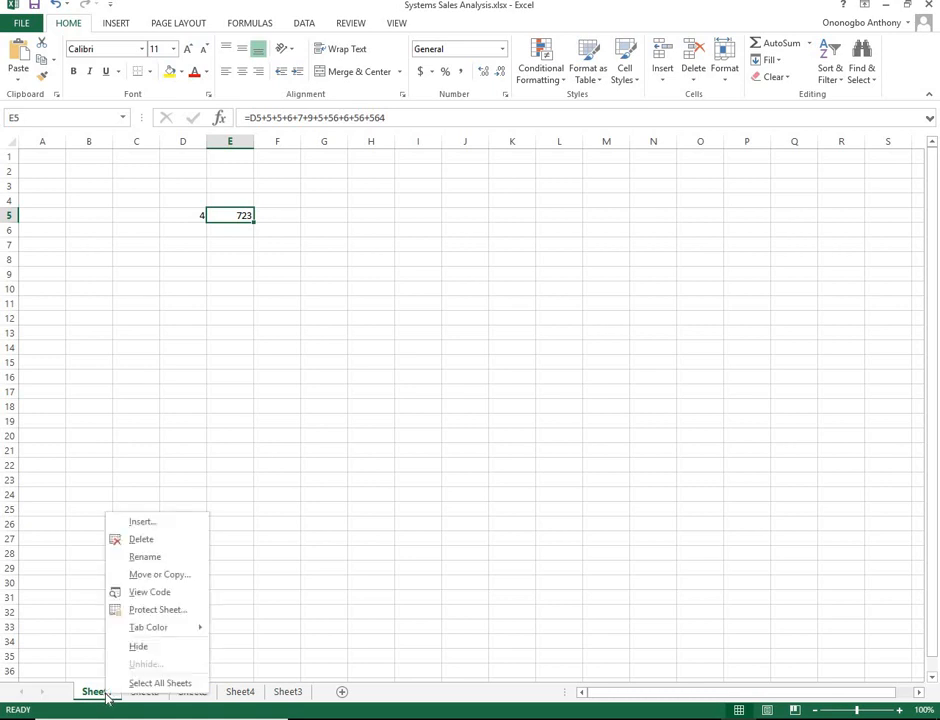
{"action": "left_click", "coordinate": [153, 523]}
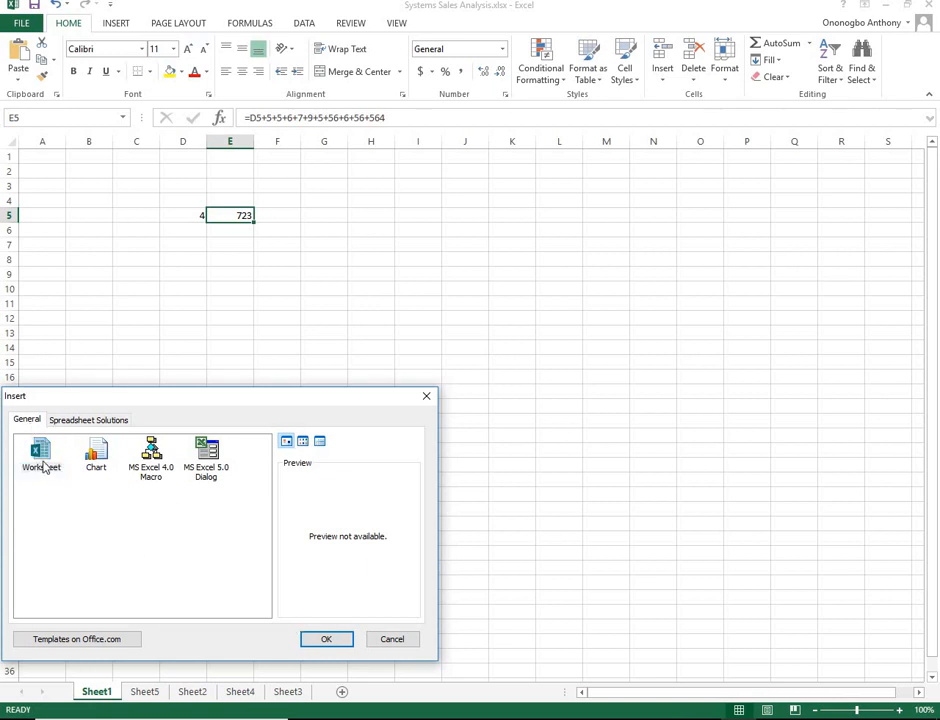
{"action": "left_click", "coordinate": [326, 640]}
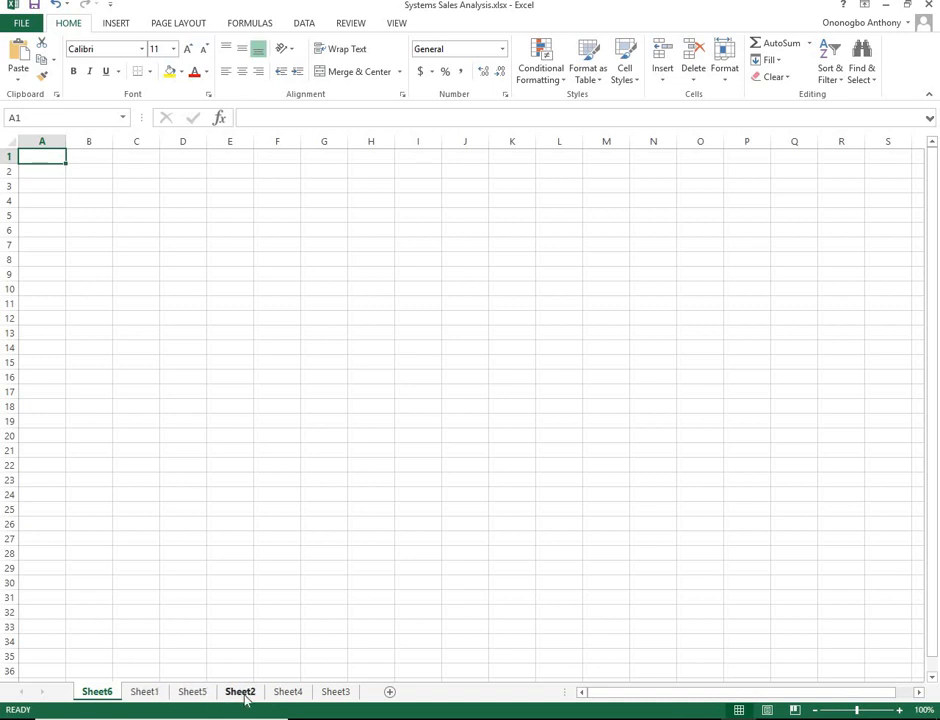
- Delete the empty worksheets Sheet6 and Sheet4
{"action": "right_click", "coordinate": [107, 697]}
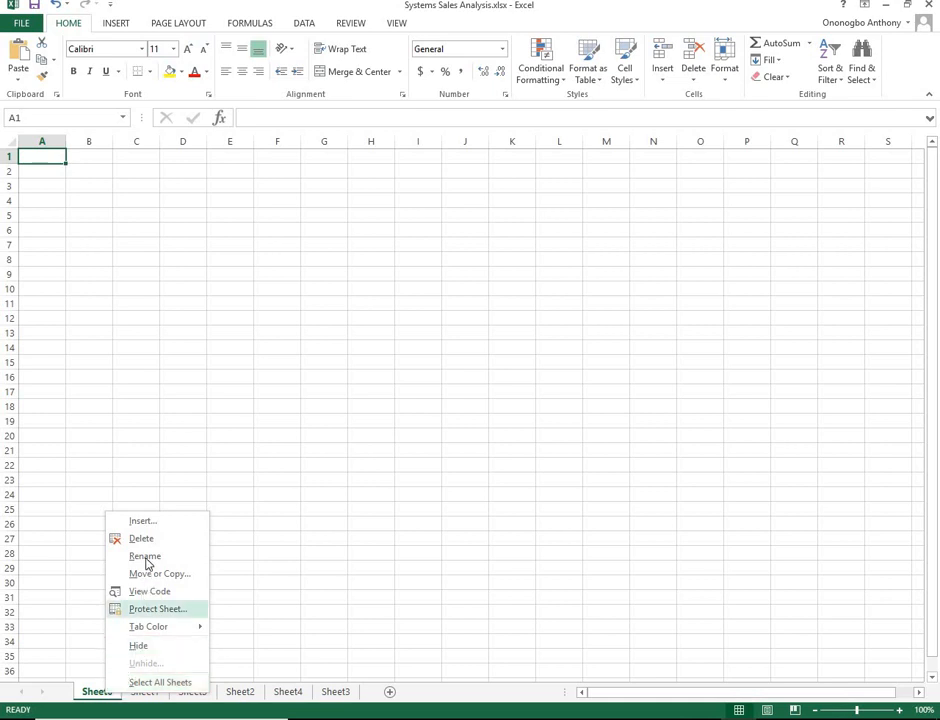
{"action": "left_click", "coordinate": [144, 540]}
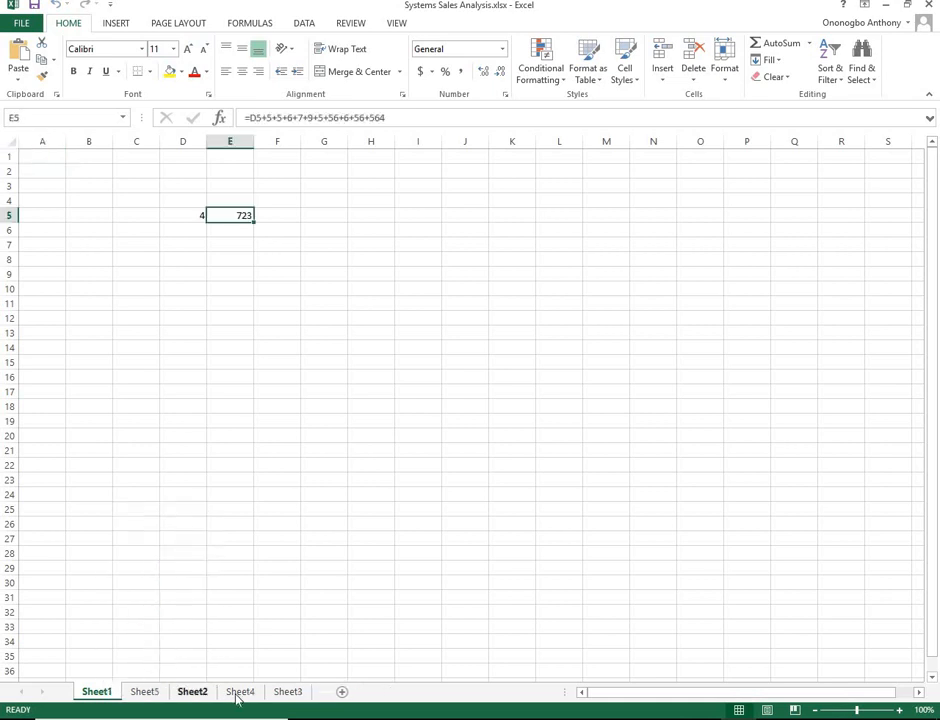
{"action": "left_click", "coordinate": [247, 698]}
{"action": "right_click", "coordinate": [247, 698]}
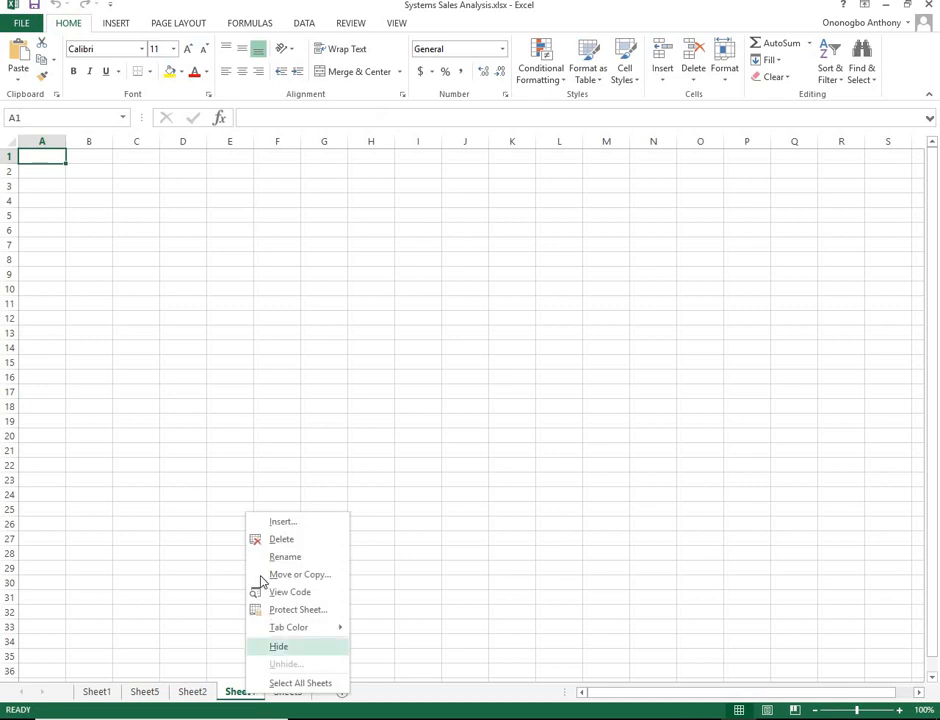
{"action": "left_click", "coordinate": [275, 540]}
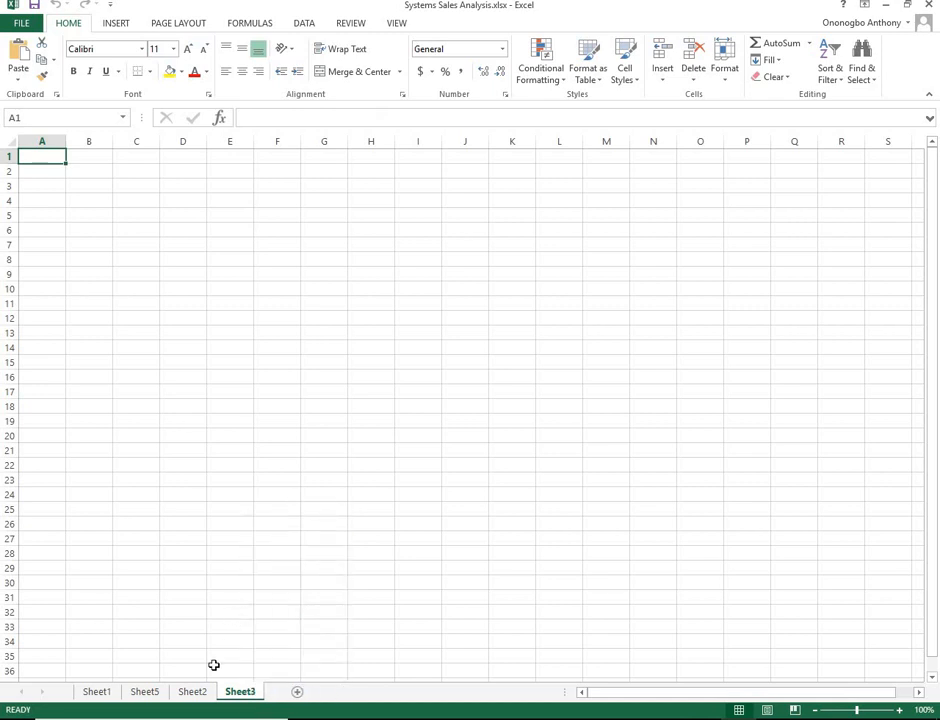
{"action": "left_click", "coordinate": [144, 697]}
{"action": "right_click", "coordinate": [144, 697]}
{"action": "left_click", "coordinate": [176, 538]}
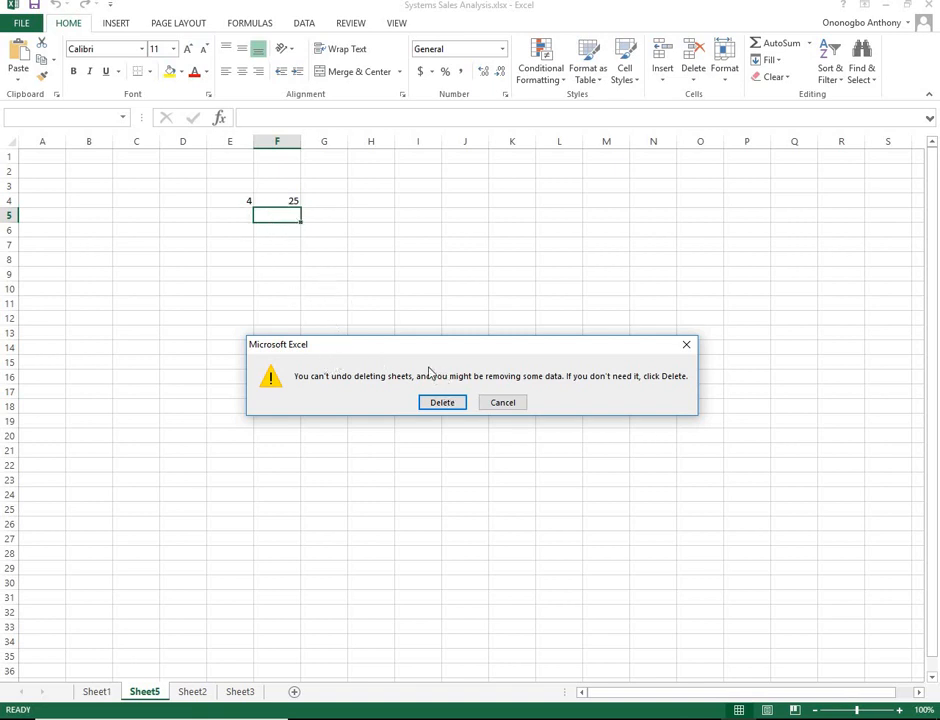
{"action": "left_click", "coordinate": [505, 405]}
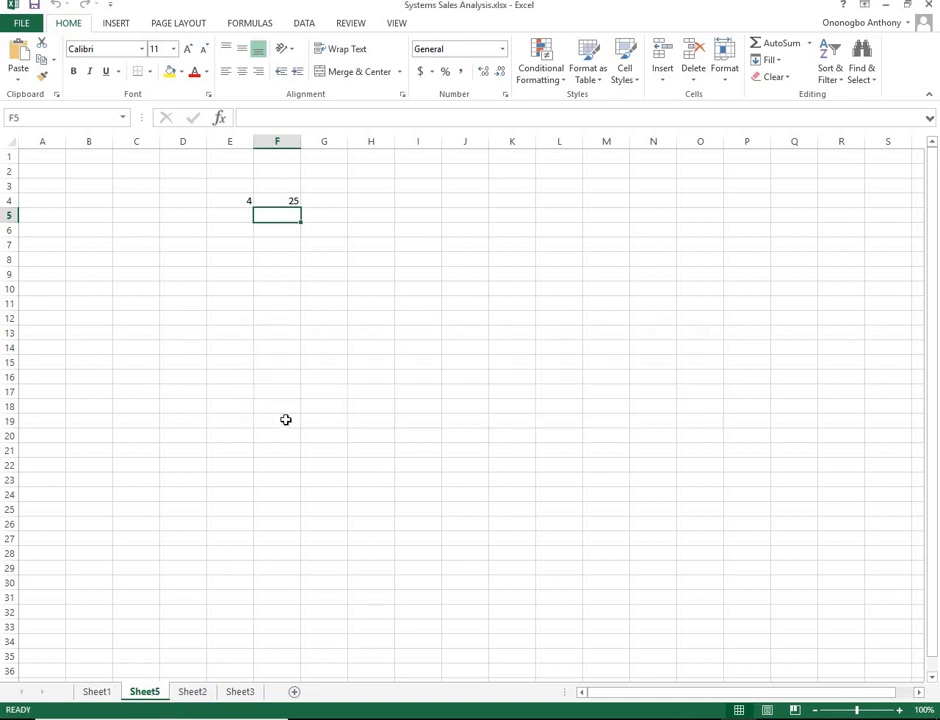
{"action": "left_click_drag", "start_coordinate": [230, 186], "coordinate": [324, 273]}
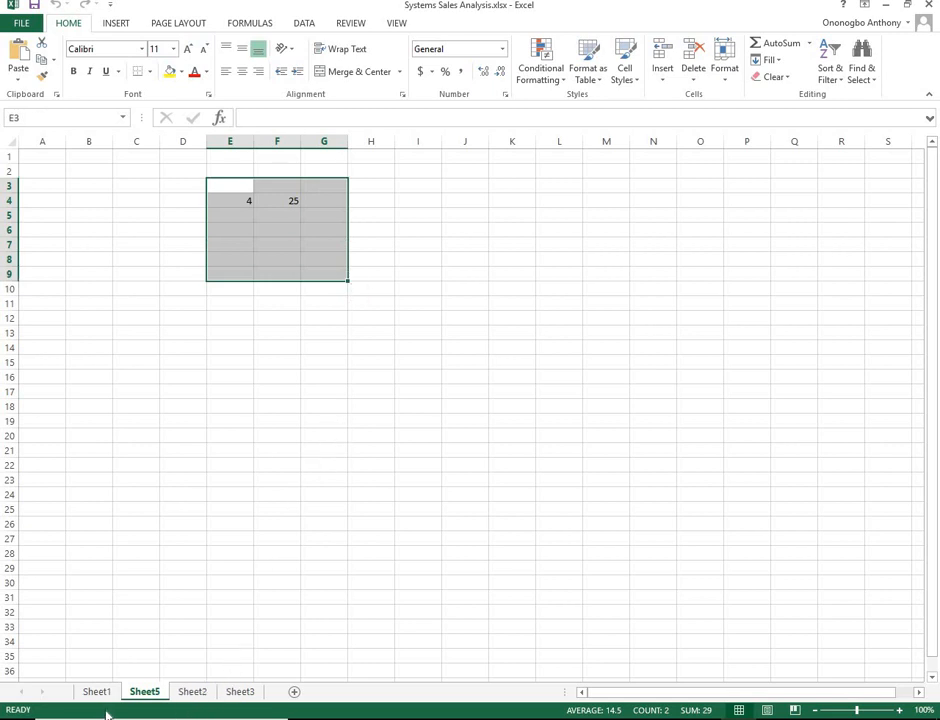
{"action": "left_click_drag", "start_coordinate": [277, 464], "coordinate": [277, 450]}
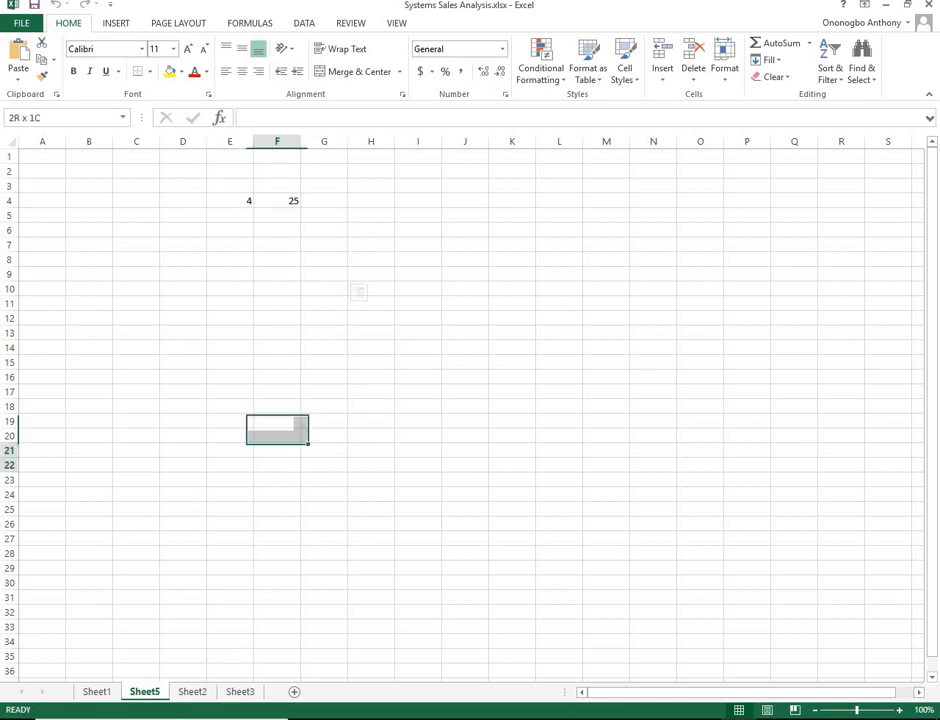
- Insert a new blank worksheet in front of Sheet1
{"action": "right_click", "coordinate": [107, 701]}
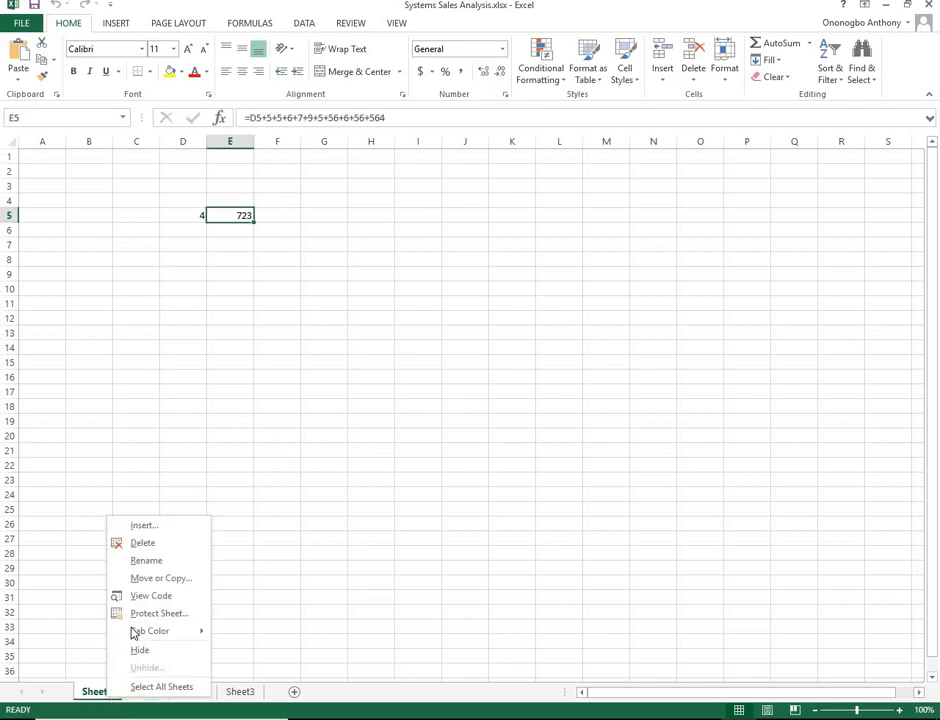
{"action": "left_click", "coordinate": [168, 523]}
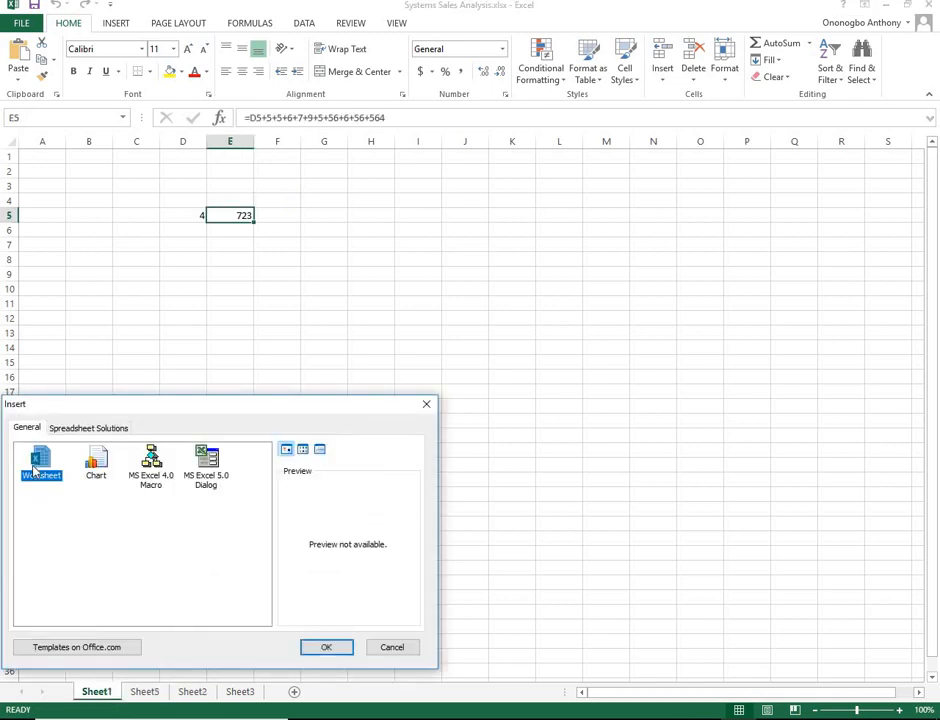
{"action": "left_click", "coordinate": [324, 647]}
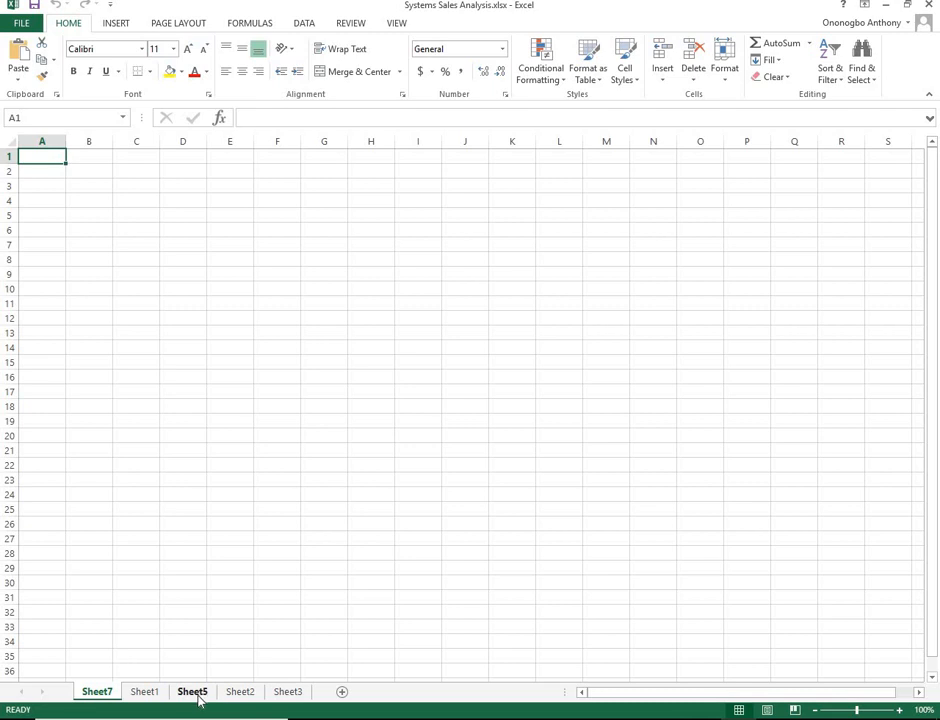
- Delete Sheet5 together with the data it contains
{"action": "left_click", "coordinate": [196, 692]}
{"action": "left_click_drag", "start_coordinate": [239, 183], "coordinate": [322, 262]}
{"action": "left_click", "coordinate": [291, 422]}
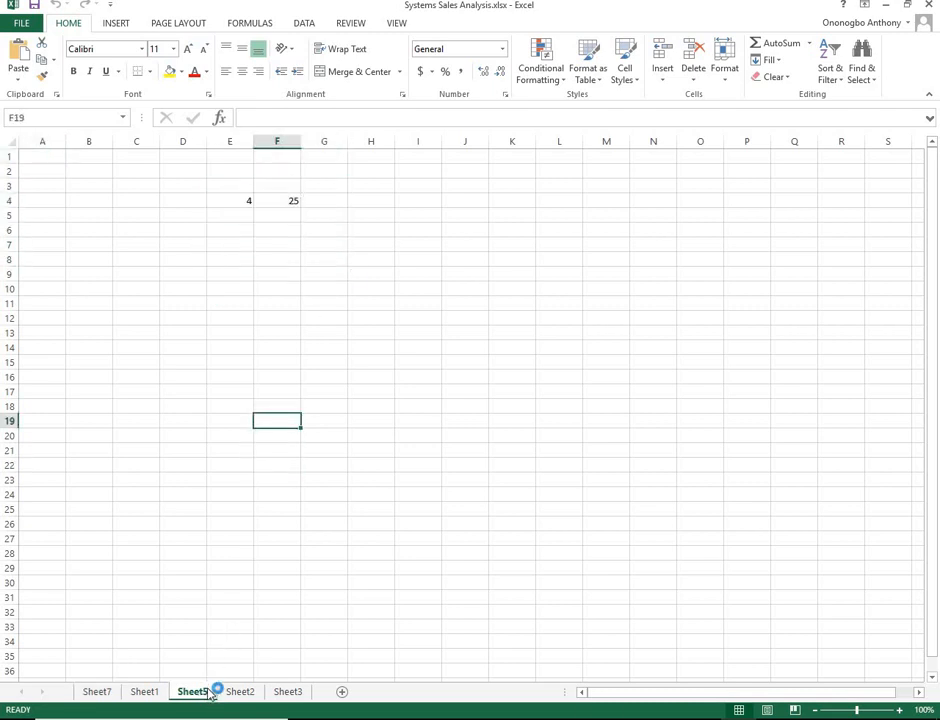
{"action": "right_click", "coordinate": [209, 694]}
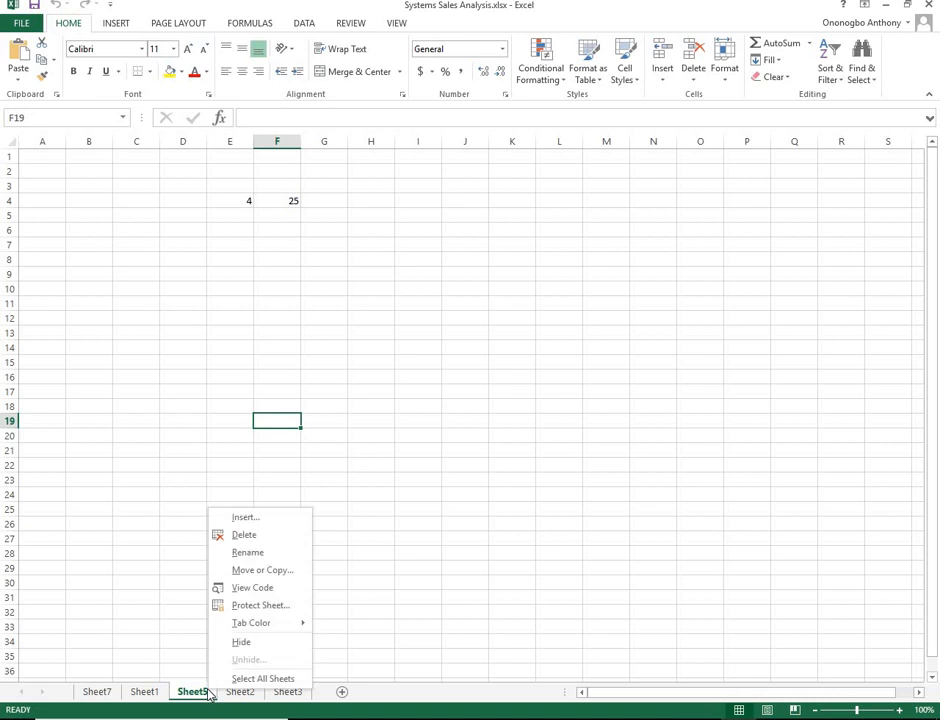
{"action": "left_click", "coordinate": [263, 536]}
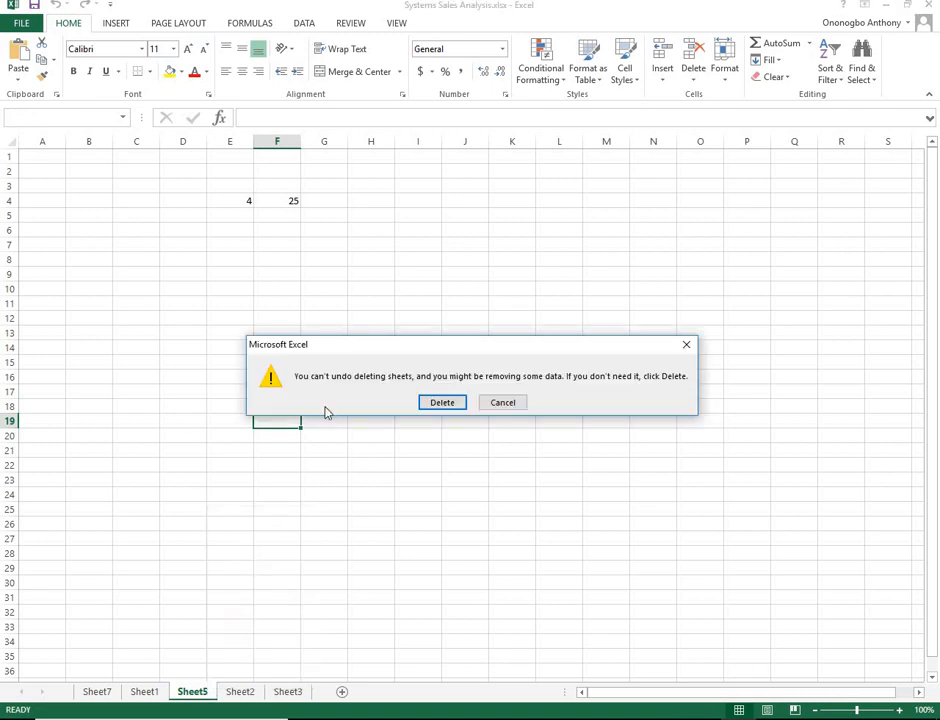
{"action": "left_click", "coordinate": [442, 403]}
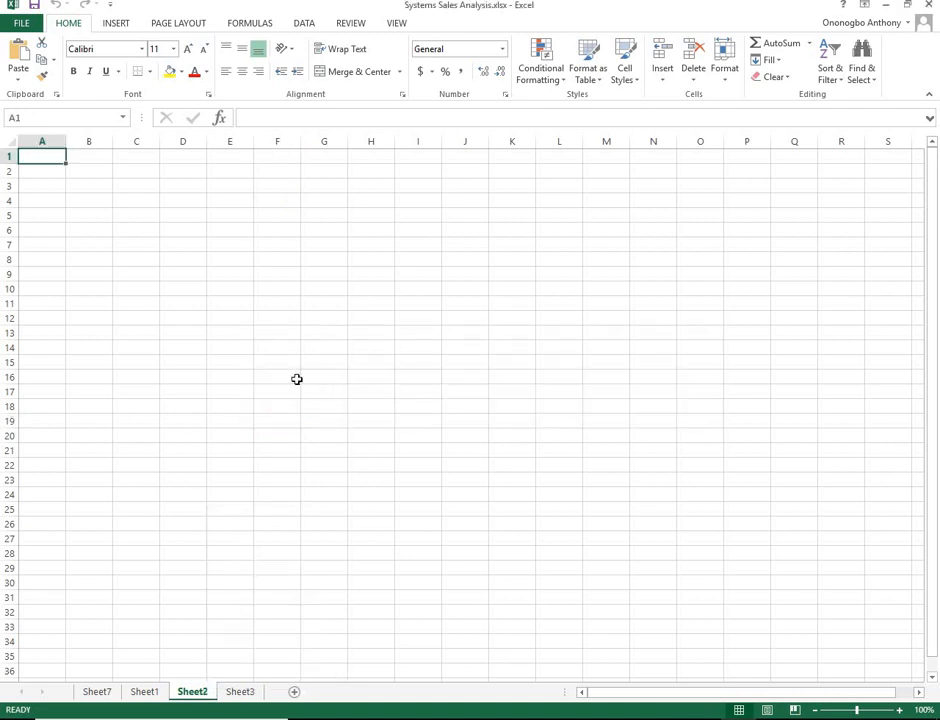
- Fill the cell range C5:I20 on Sheet7 with yellow
{"action": "left_click", "coordinate": [238, 695]}
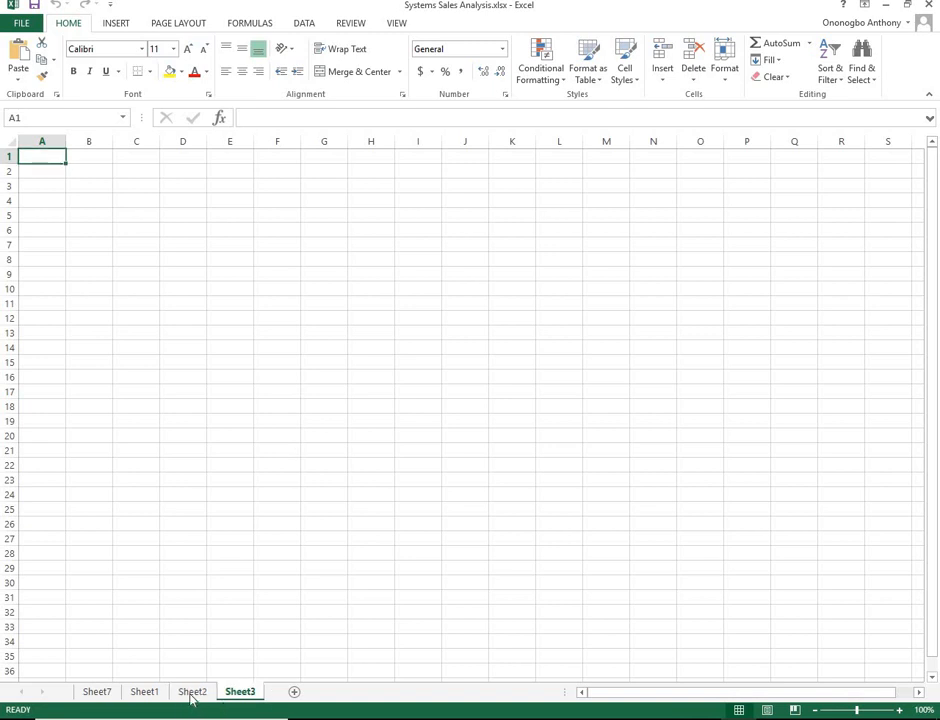
{"action": "left_click", "coordinate": [146, 698]}
{"action": "left_click", "coordinate": [107, 698]}
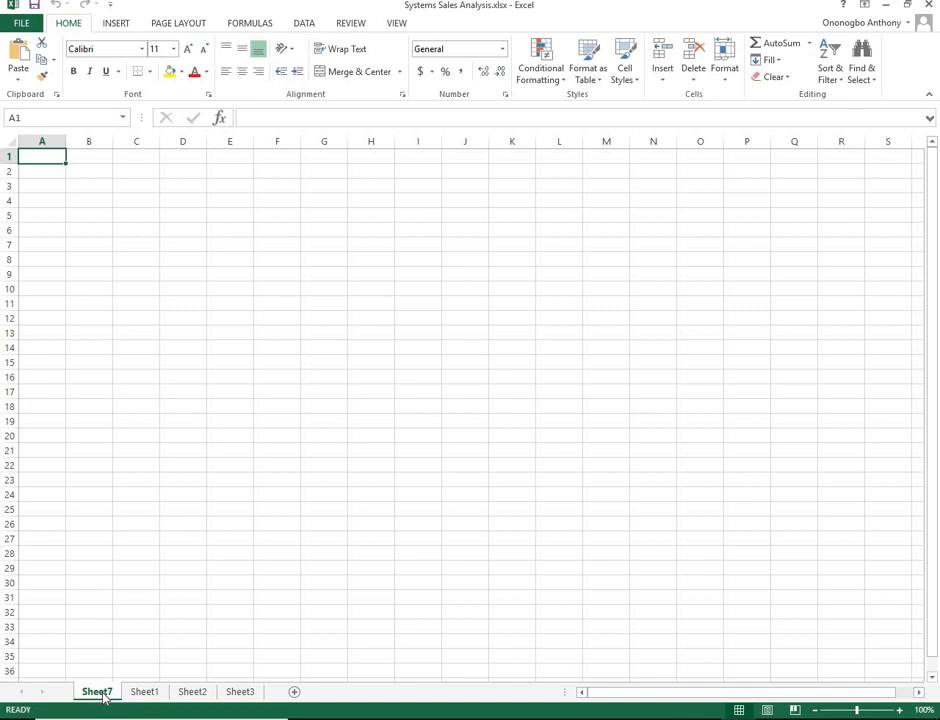
{"action": "left_click_drag", "start_coordinate": [153, 207], "coordinate": [436, 436]}
{"action": "left_click", "coordinate": [169, 71]}
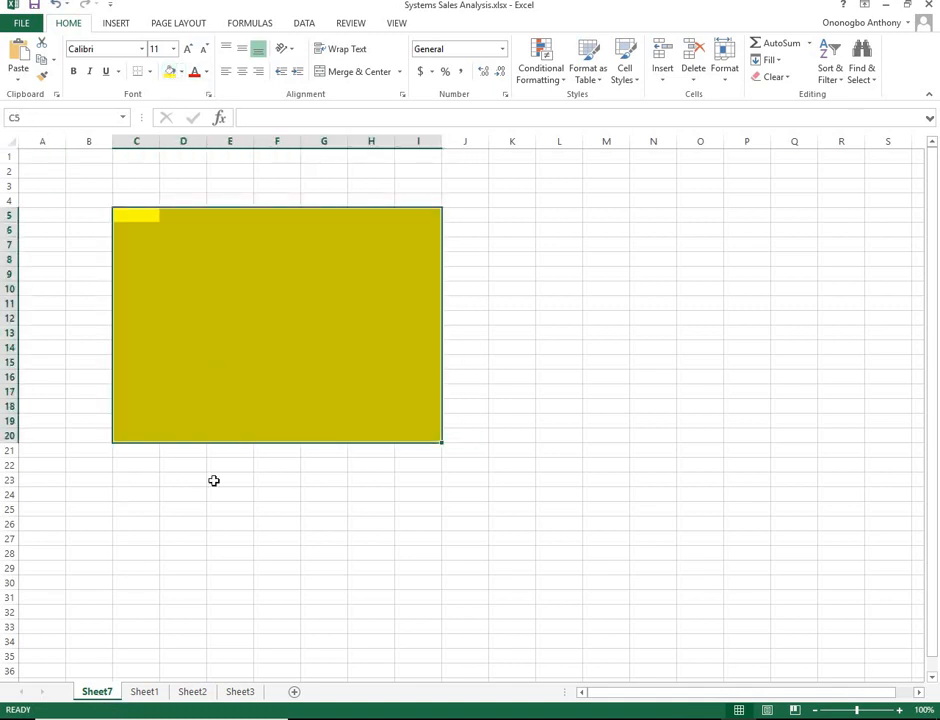
- Fill the cell range C4:H20 on Sheet1 with the standard orange colour
{"action": "left_click", "coordinate": [155, 692]}
{"action": "left_click_drag", "start_coordinate": [136, 200], "coordinate": [390, 436]}
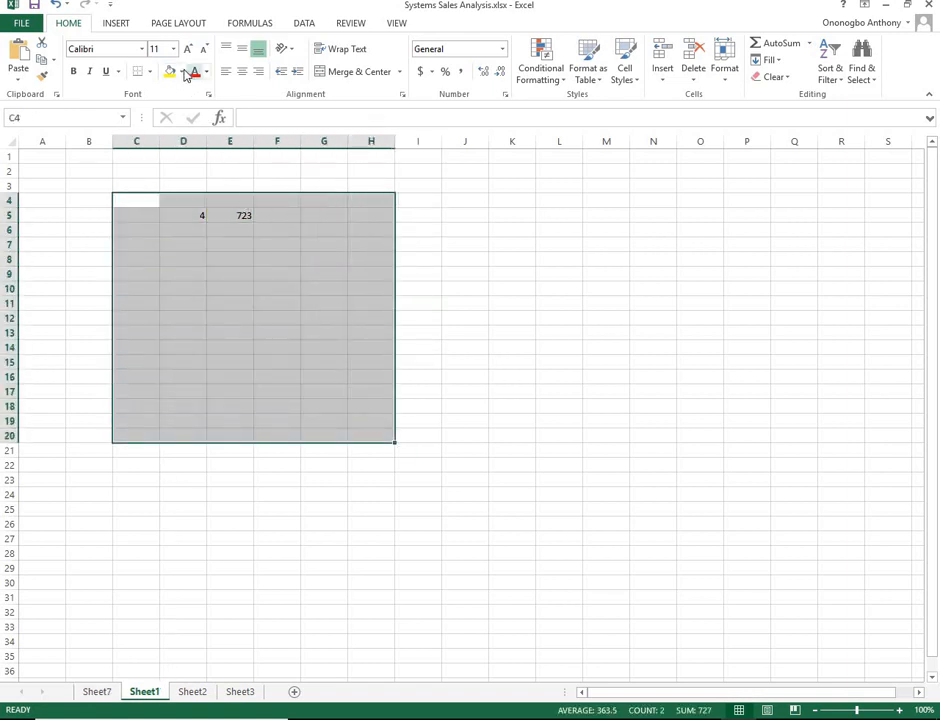
{"action": "left_click", "coordinate": [181, 72]}
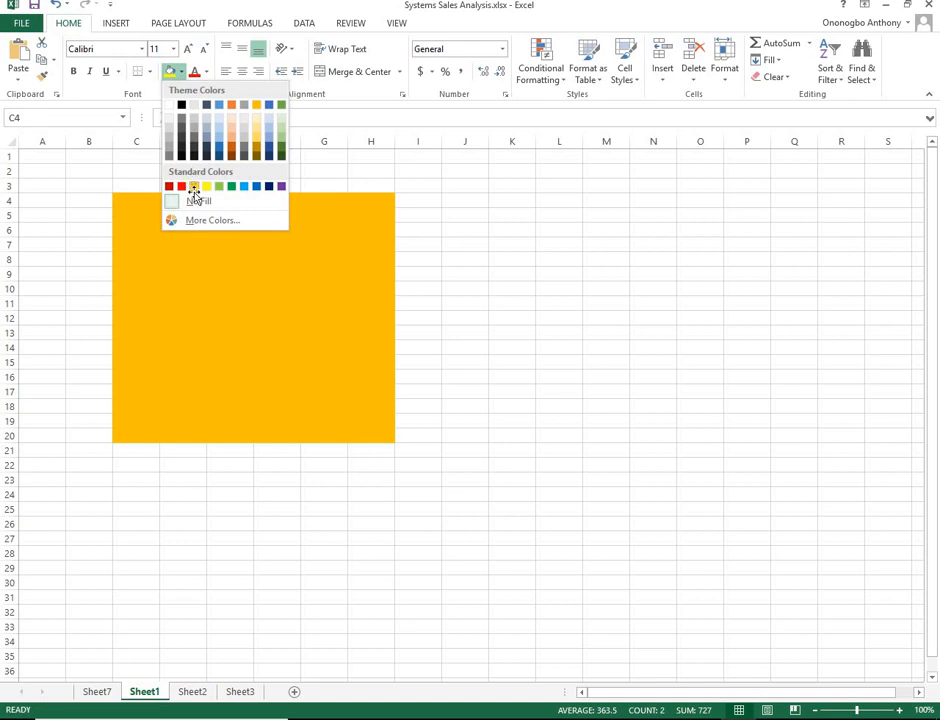
{"action": "left_click", "coordinate": [193, 188]}
- Fill the cell range C2:G19 on Sheet2 with the standard dark blue colour
{"action": "left_click", "coordinate": [192, 691]}
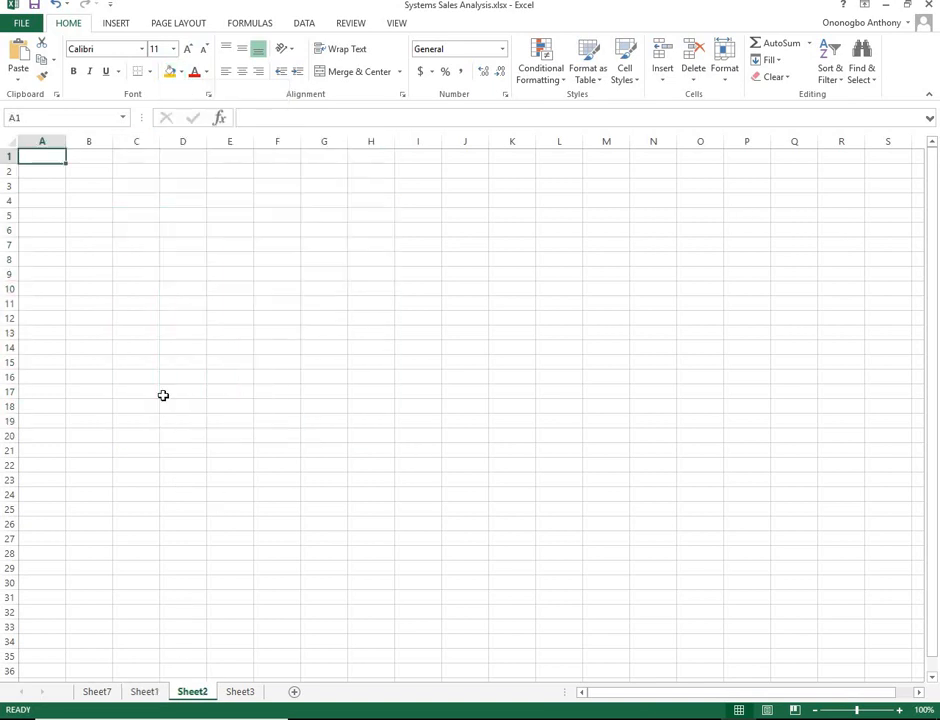
{"action": "left_click_drag", "start_coordinate": [136, 170], "coordinate": [330, 420]}
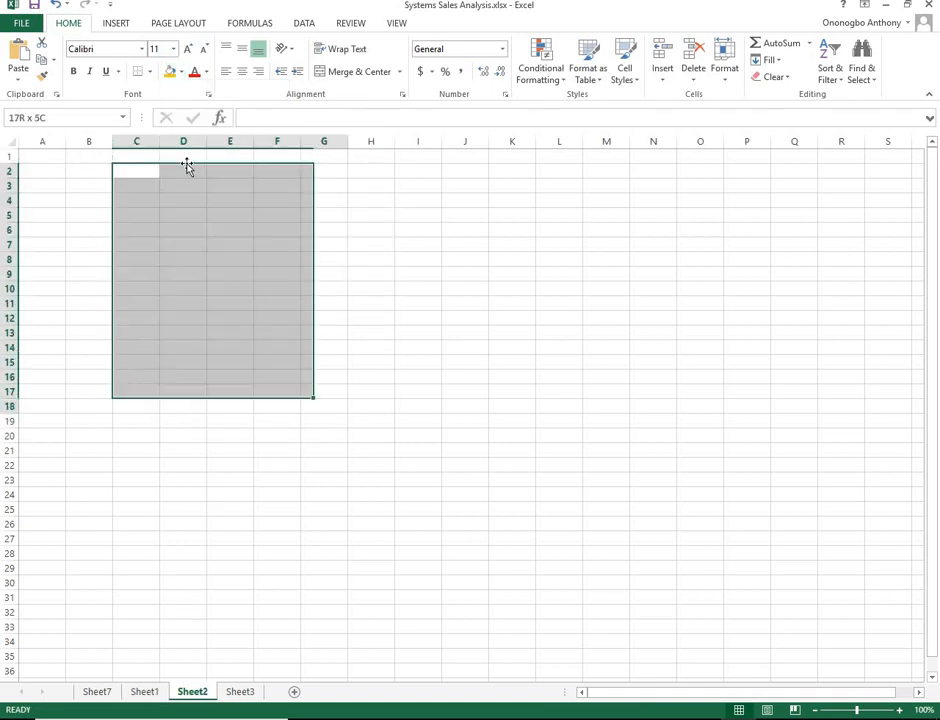
{"action": "left_click", "coordinate": [181, 72]}
{"action": "left_click", "coordinate": [274, 189]}
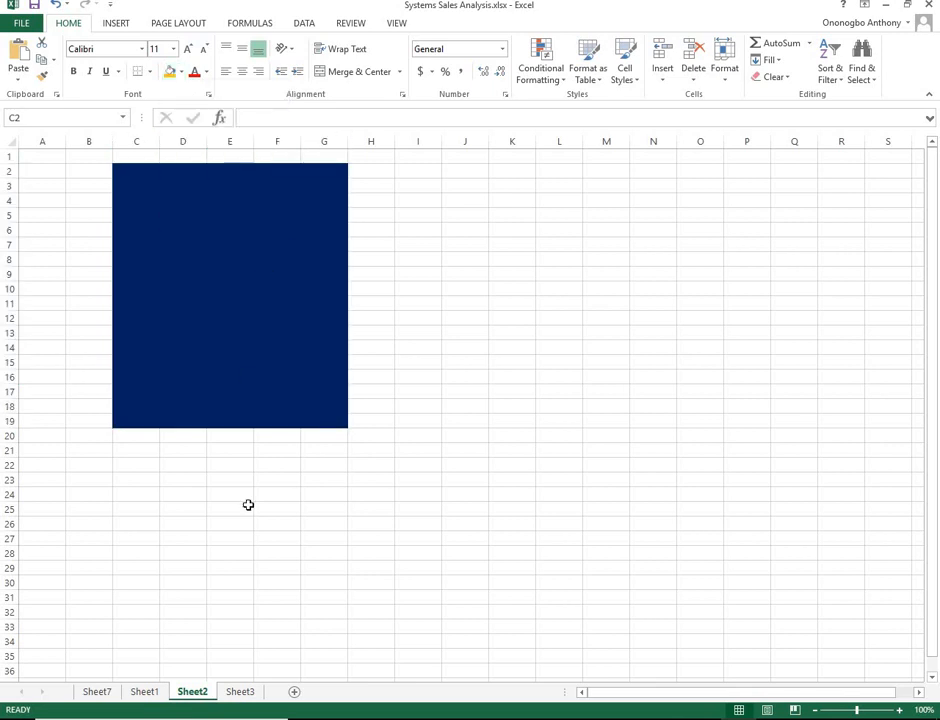
- Fill the cell range B2:G16 on Sheet3 with black
{"action": "left_click", "coordinate": [240, 691]}
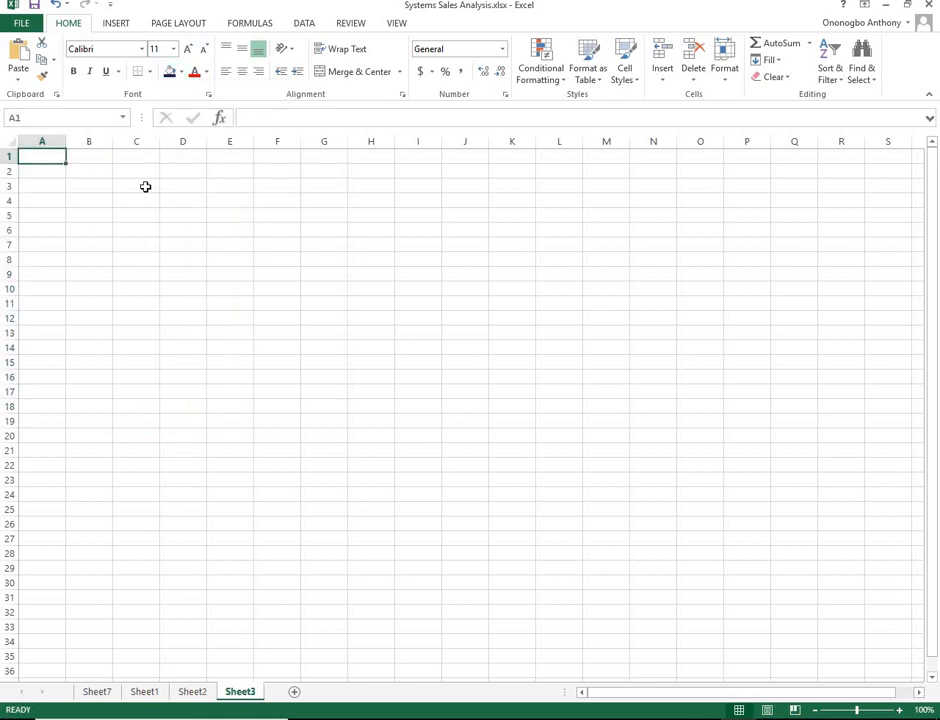
{"action": "left_click_drag", "start_coordinate": [89, 171], "coordinate": [324, 376]}
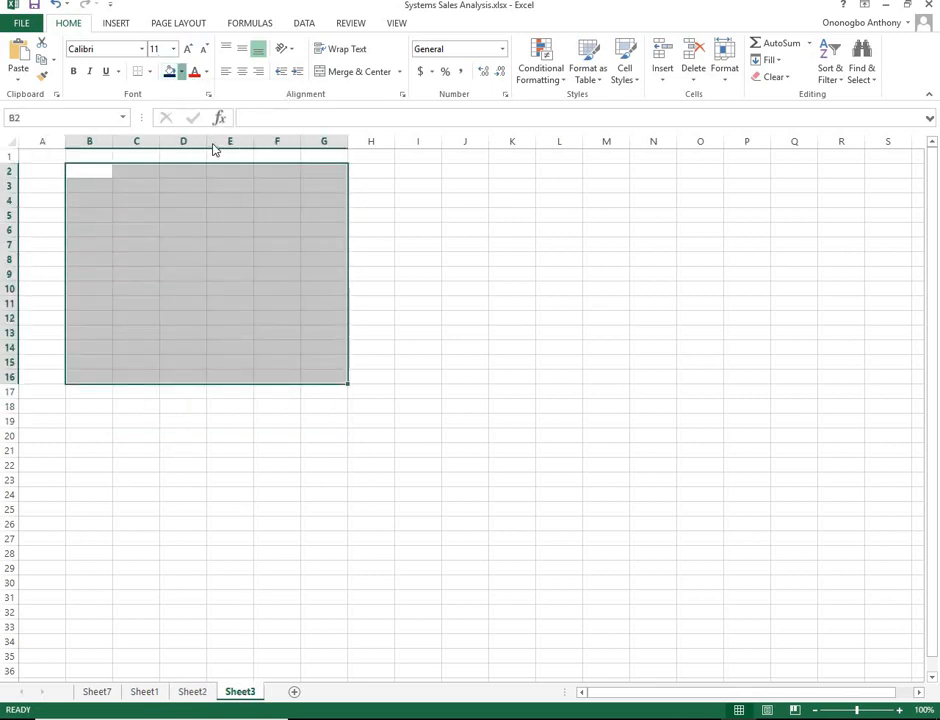
{"action": "left_click", "coordinate": [182, 72]}
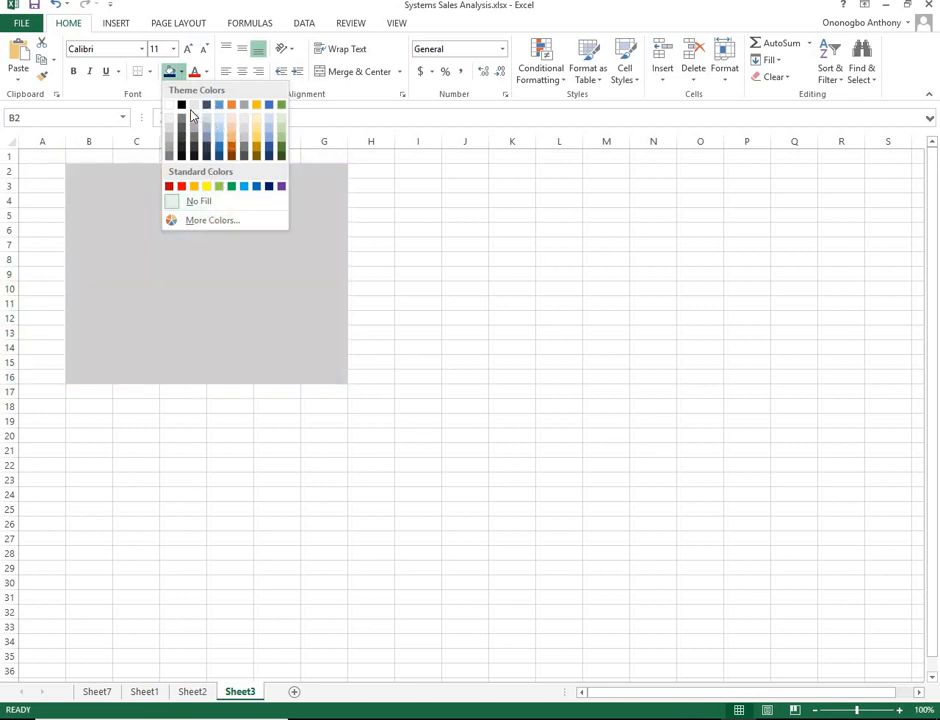
{"action": "left_click", "coordinate": [181, 104]}
{"action": "left_click", "coordinate": [371, 376]}
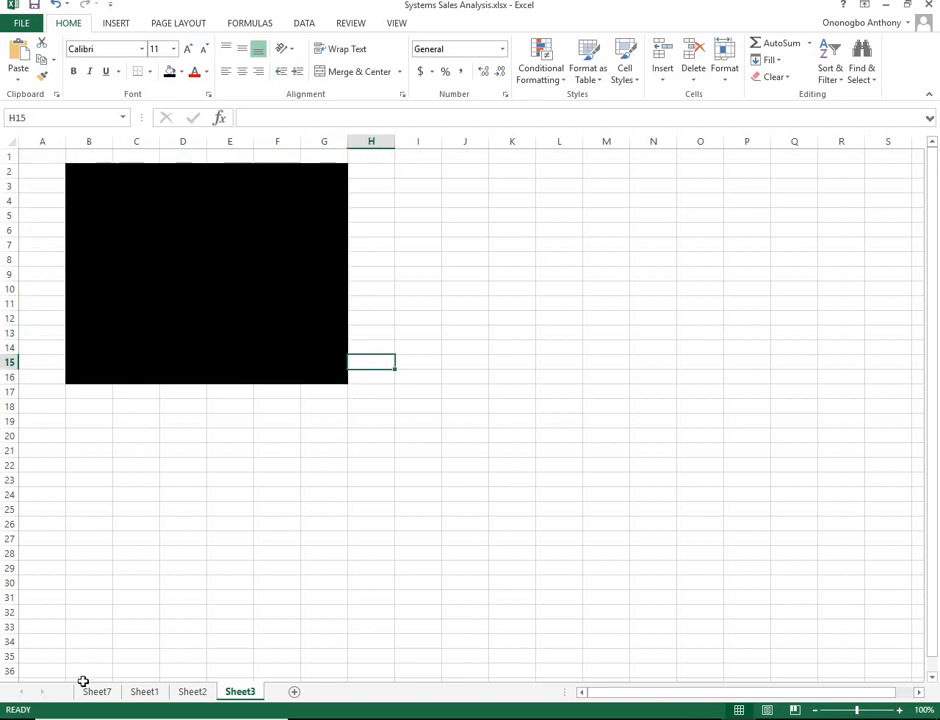
- Look through Sheet7, Sheet1, Sheet2 and Sheet3 repeatedly to compare their coloured cell ranges
{"action": "left_click", "coordinate": [97, 691]}
{"action": "left_click", "coordinate": [145, 691]}
{"action": "left_click", "coordinate": [190, 695]}
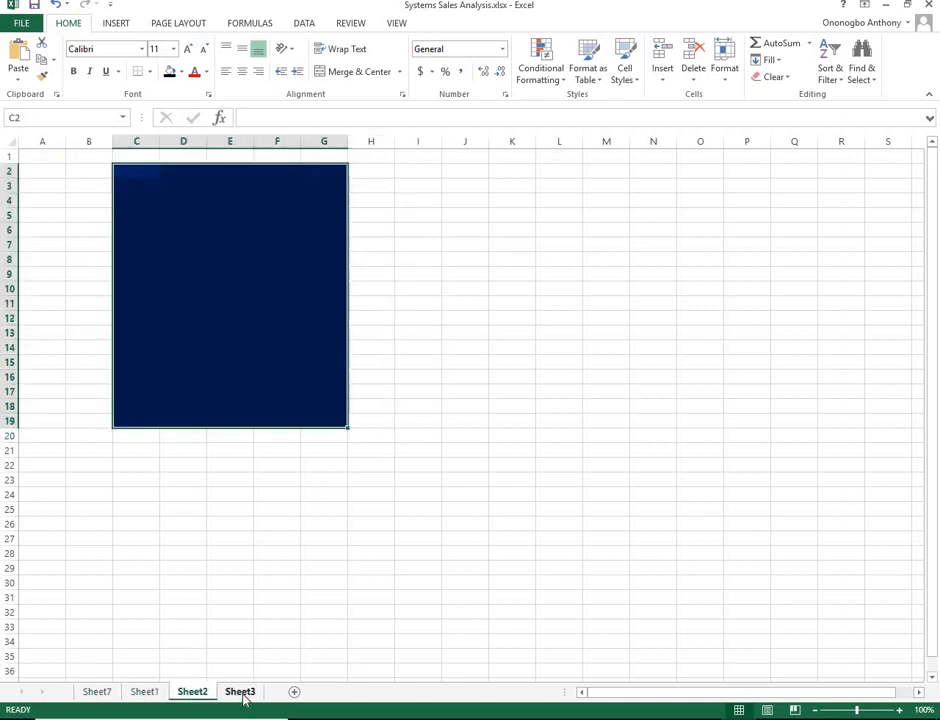
{"action": "left_click", "coordinate": [242, 695]}
{"action": "left_click", "coordinate": [190, 695]}
{"action": "left_click", "coordinate": [145, 691]}
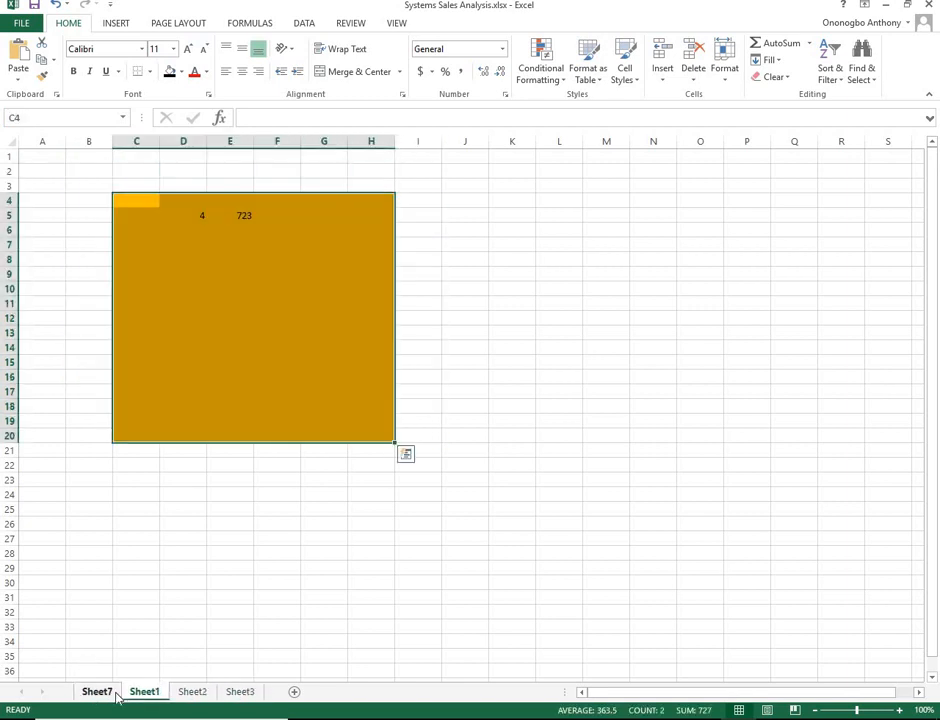
{"action": "left_click", "coordinate": [97, 691]}
{"action": "left_click", "coordinate": [145, 691]}
{"action": "left_click", "coordinate": [192, 691]}
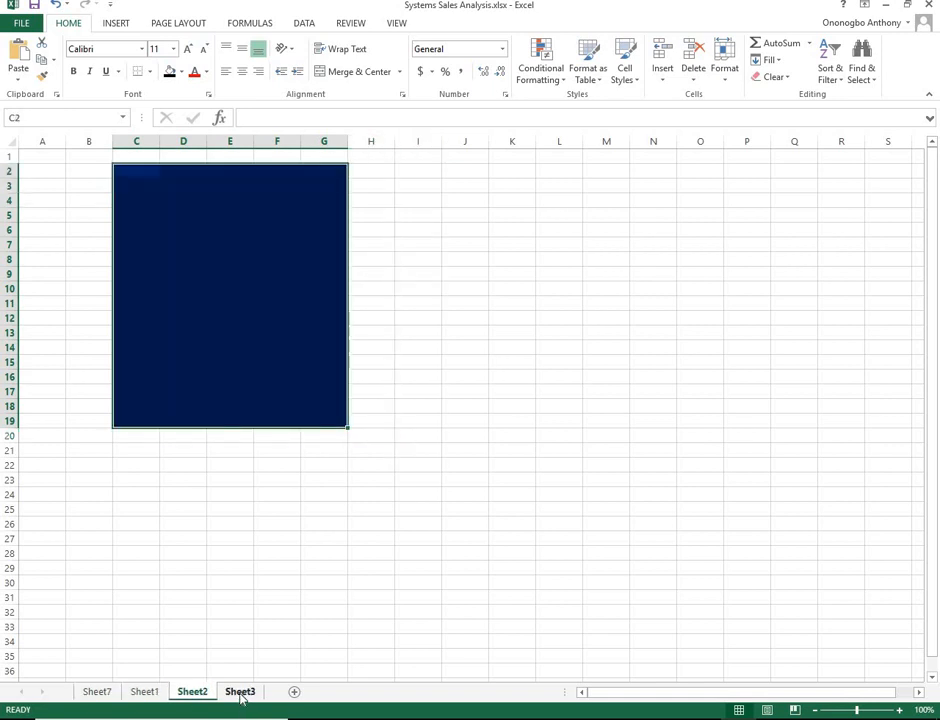
{"action": "left_click", "coordinate": [241, 694]}
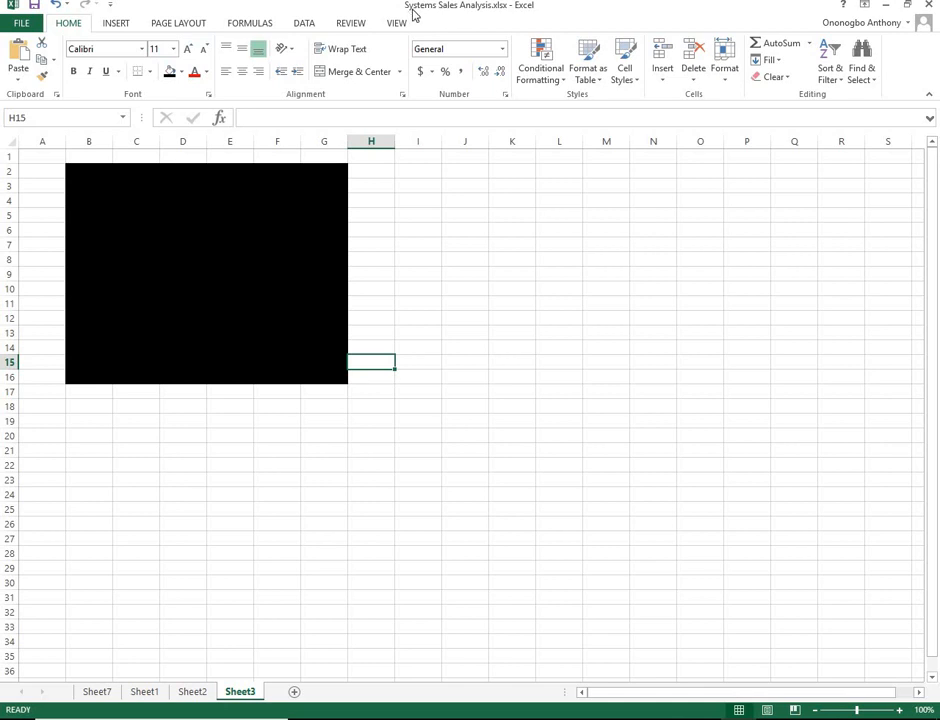
{"action": "left_click", "coordinate": [101, 700]}
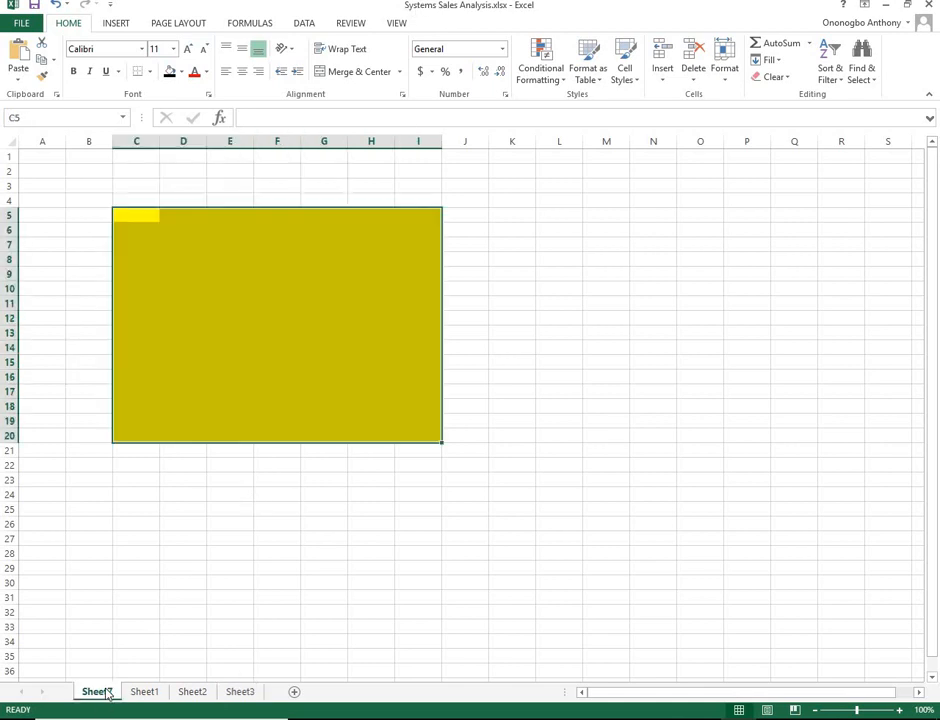
{"action": "left_click", "coordinate": [163, 693]}
{"action": "left_click", "coordinate": [205, 700]}
{"action": "left_click", "coordinate": [231, 700]}
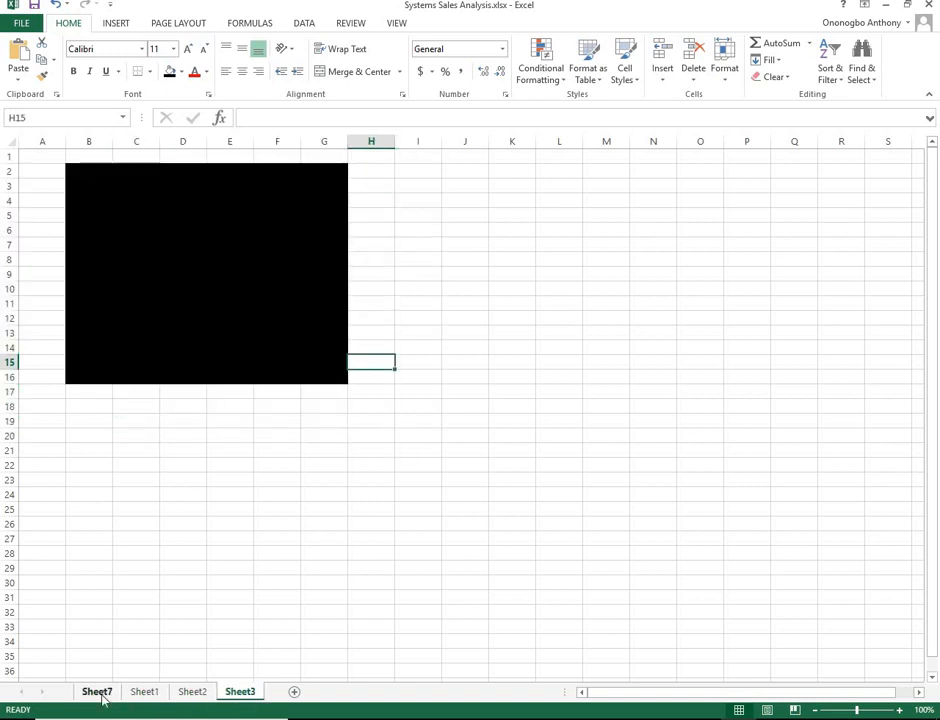
{"action": "left_click", "coordinate": [101, 698]}
{"action": "left_click", "coordinate": [152, 698]}
{"action": "left_click", "coordinate": [193, 694]}
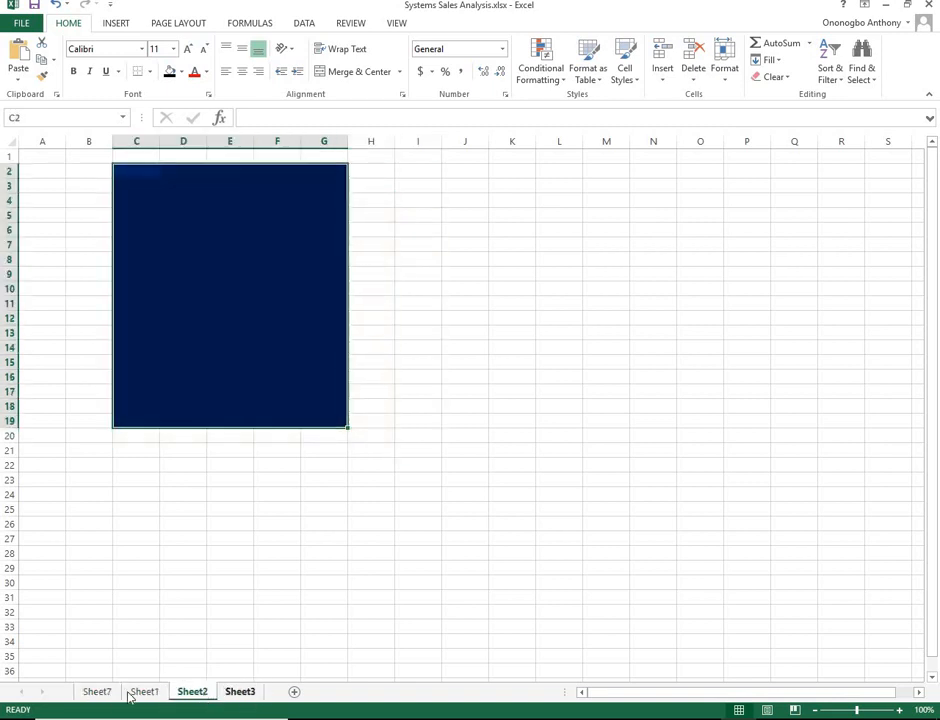
{"action": "left_click", "coordinate": [240, 693]}
{"action": "left_click", "coordinate": [110, 695]}
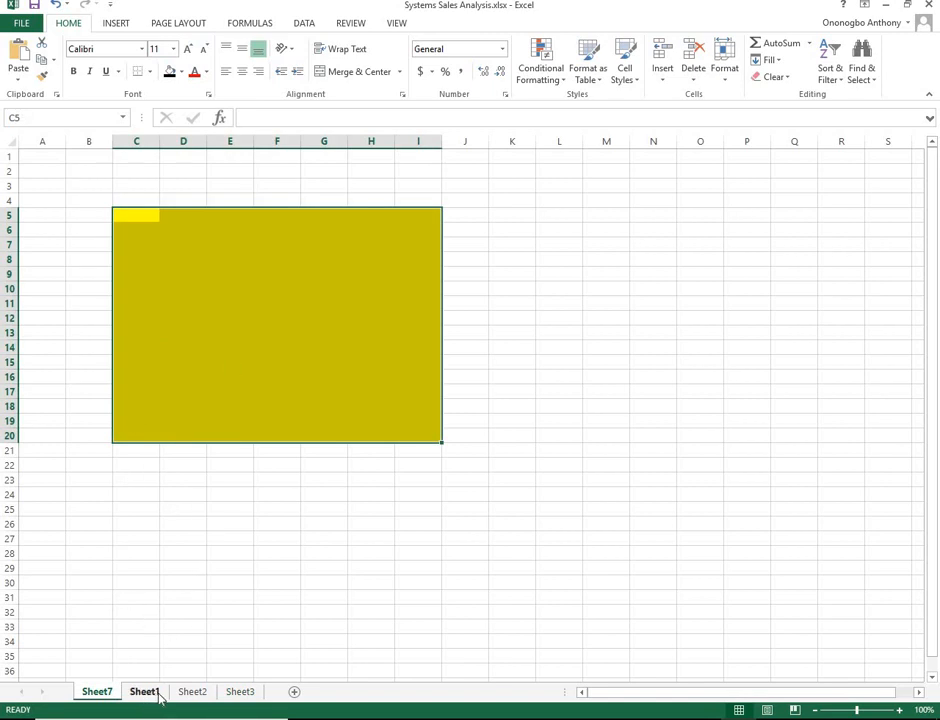
- Insert a new blank worksheet in front of Sheet7 and compare it with Sheet7
{"action": "right_click", "coordinate": [97, 698]}
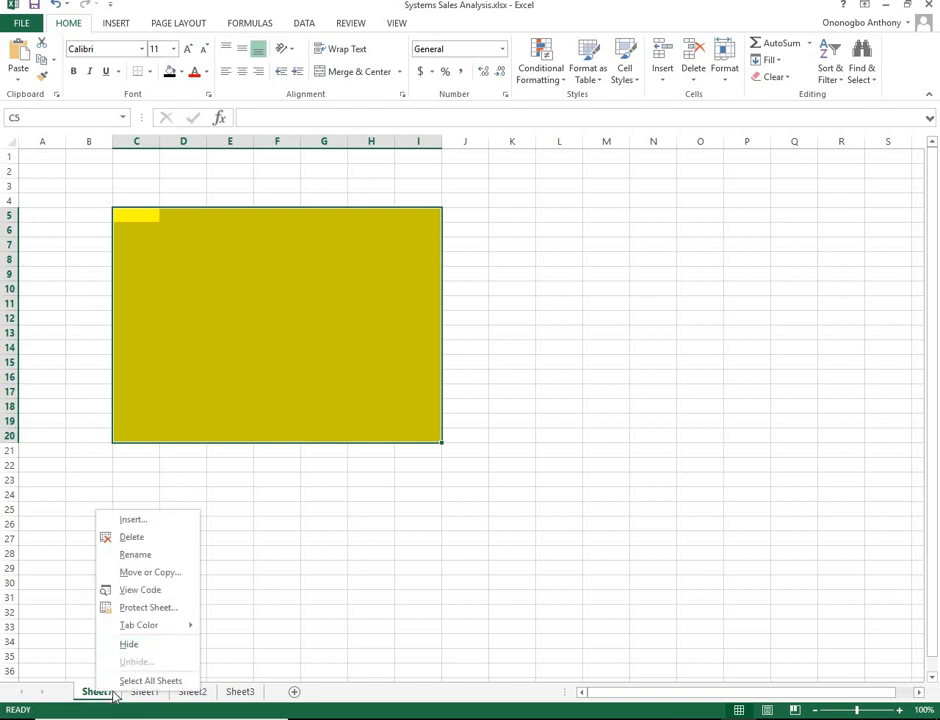
{"action": "left_click", "coordinate": [134, 520]}
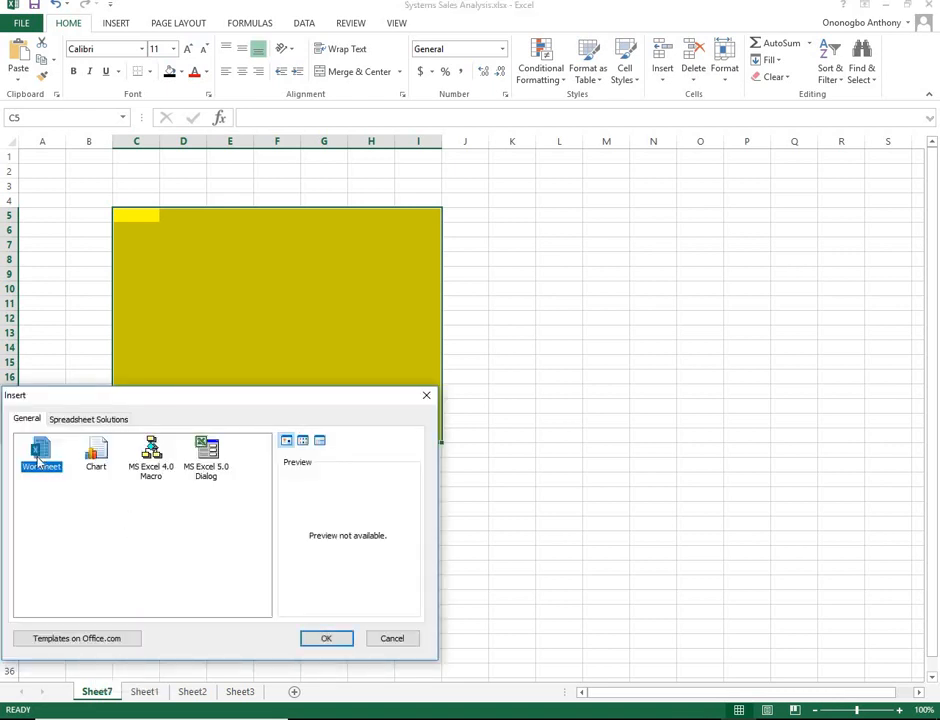
{"action": "left_click", "coordinate": [316, 638]}
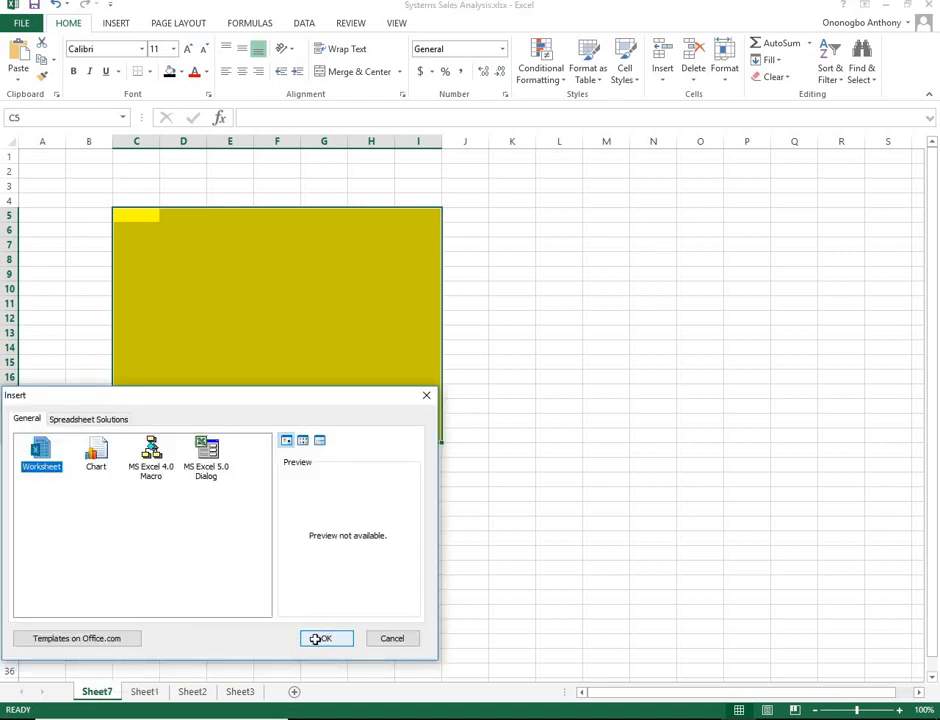
{"action": "left_click_drag", "start_coordinate": [90, 156], "coordinate": [245, 562]}
{"action": "left_click", "coordinate": [262, 523]}
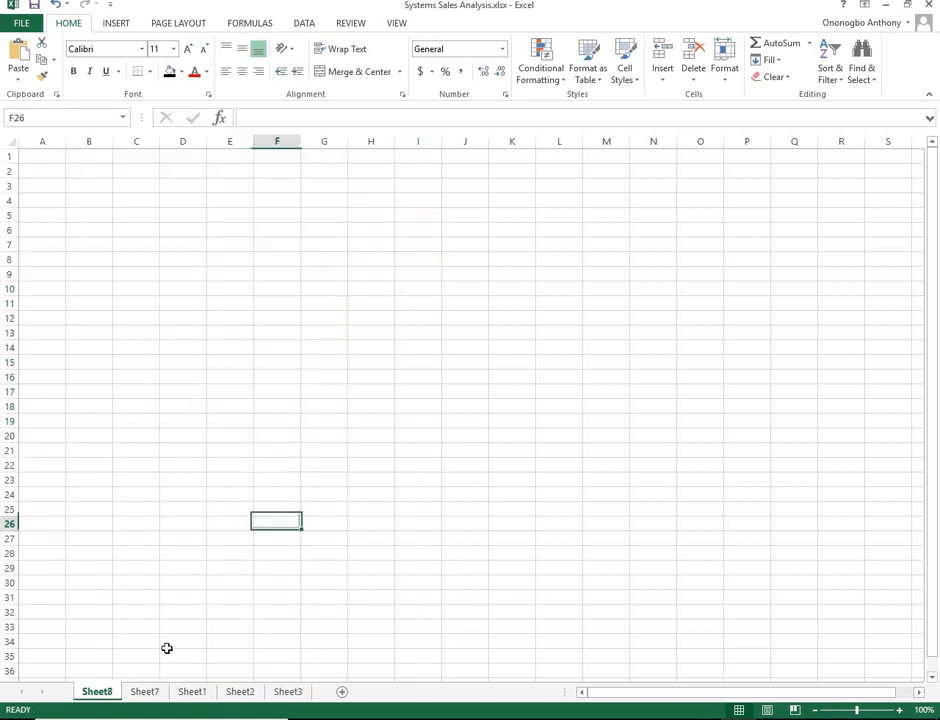
{"action": "left_click", "coordinate": [164, 690]}
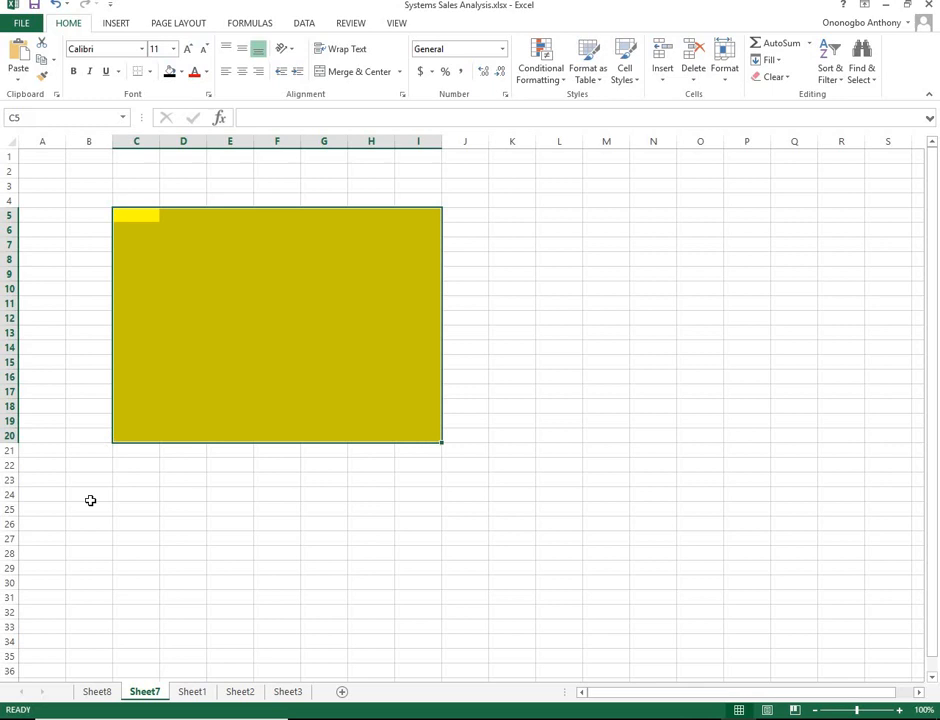
{"action": "left_click", "coordinate": [108, 691]}
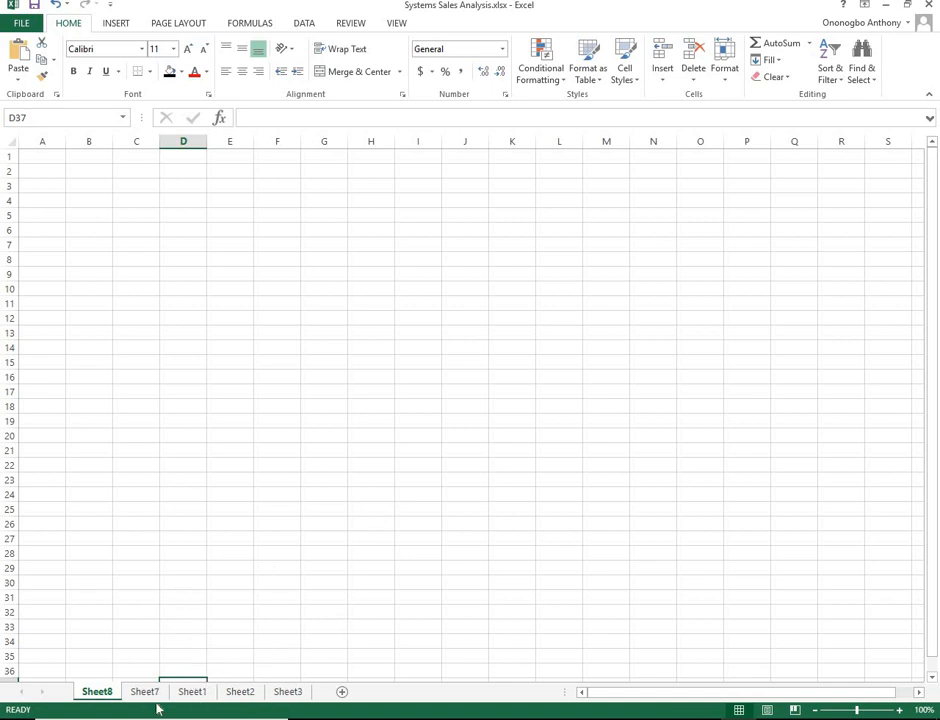
- Rename Sheet8 as ProductList
{"action": "right_click", "coordinate": [100, 692]}
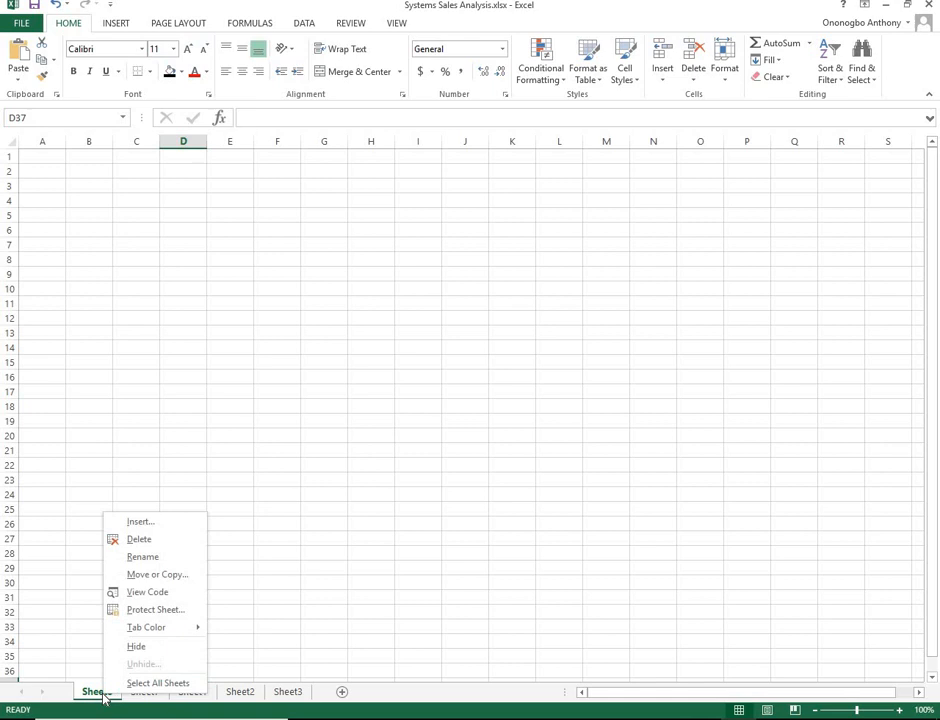
{"action": "left_click", "coordinate": [145, 559]}
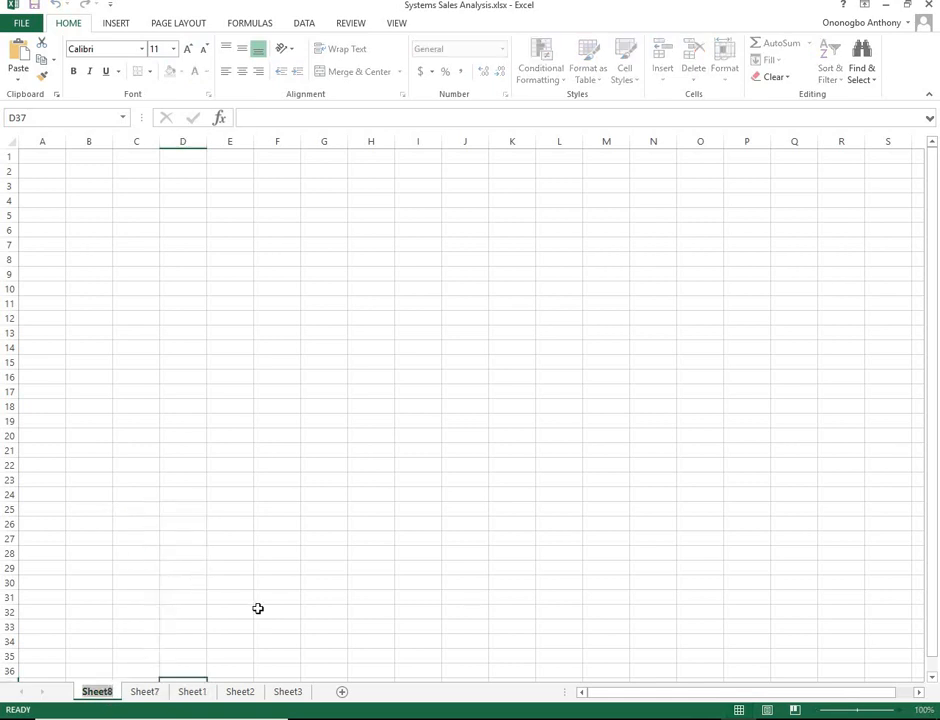
{"action": "type", "text": "Product"}
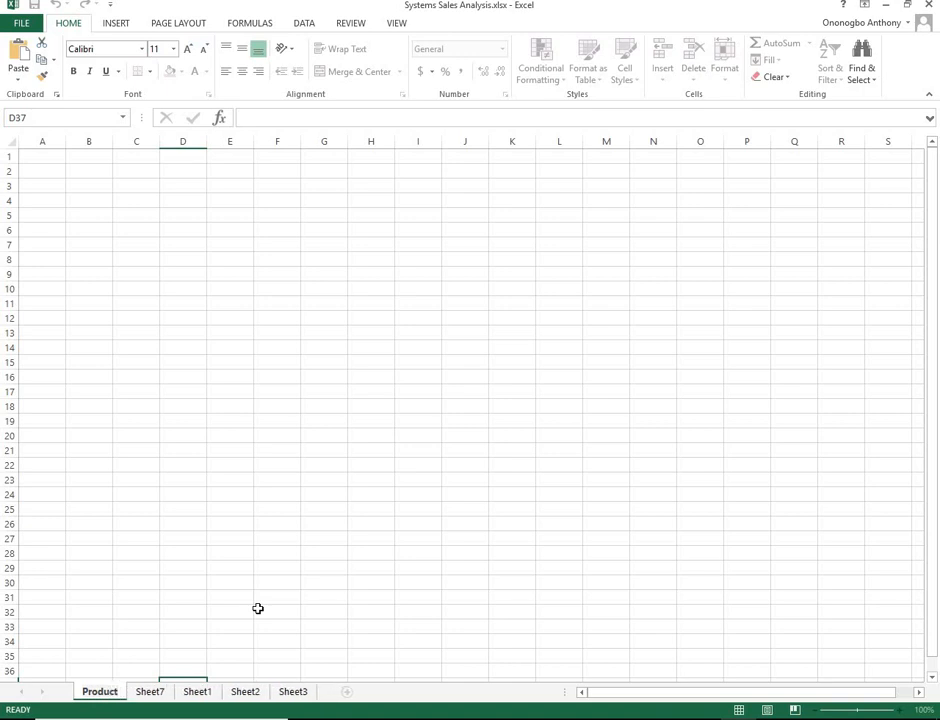
{"action": "type", "text": "List"}
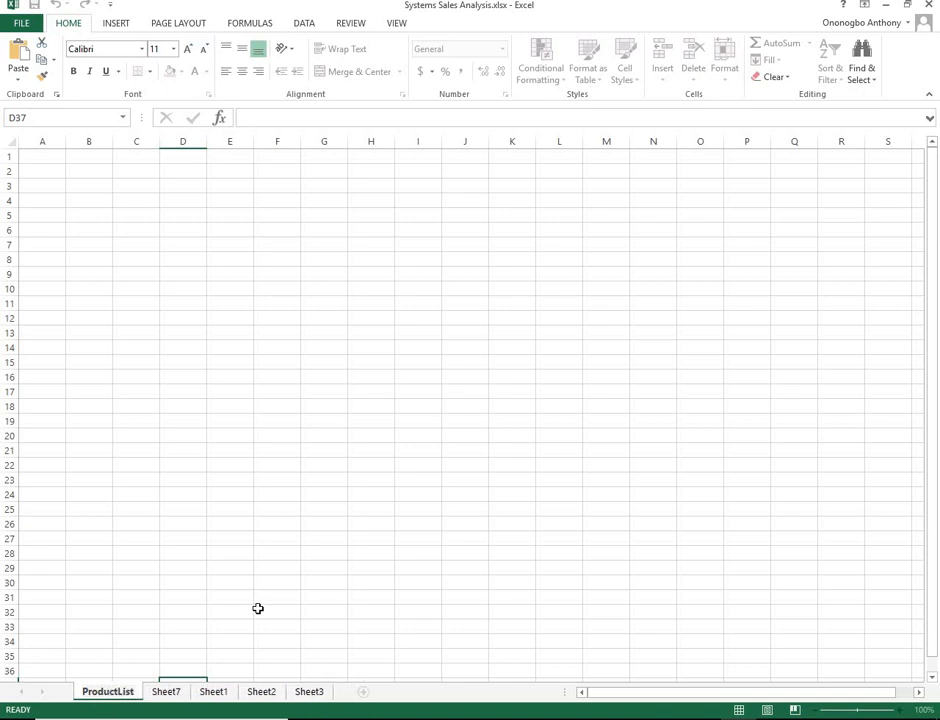
{"action": "left_click", "coordinate": [170, 697]}
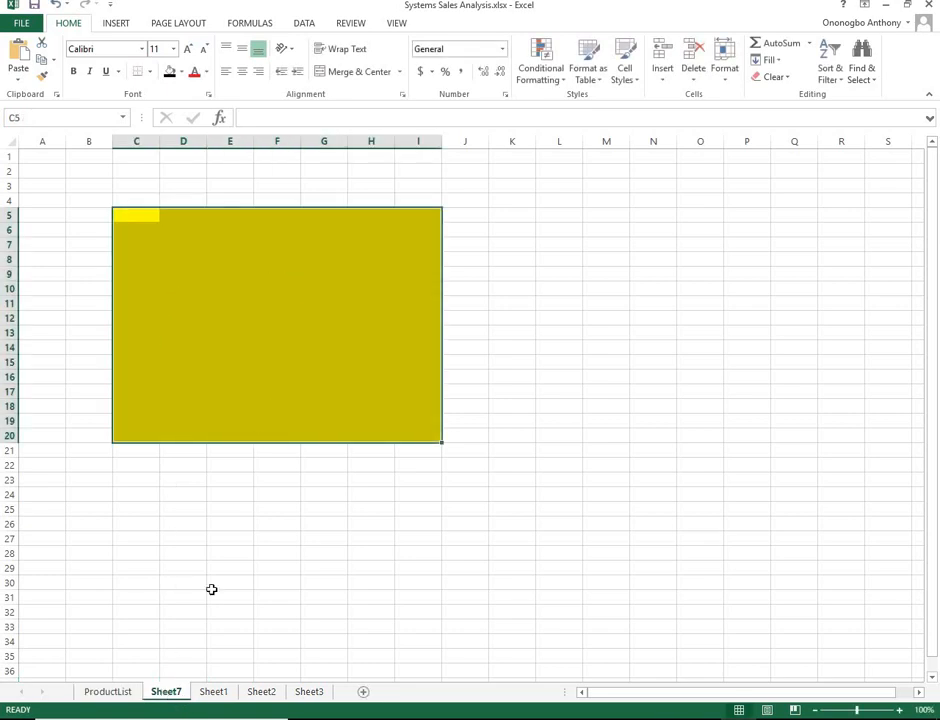
- Insert another blank worksheet between ProductList and Sheet7
{"action": "right_click", "coordinate": [175, 697]}
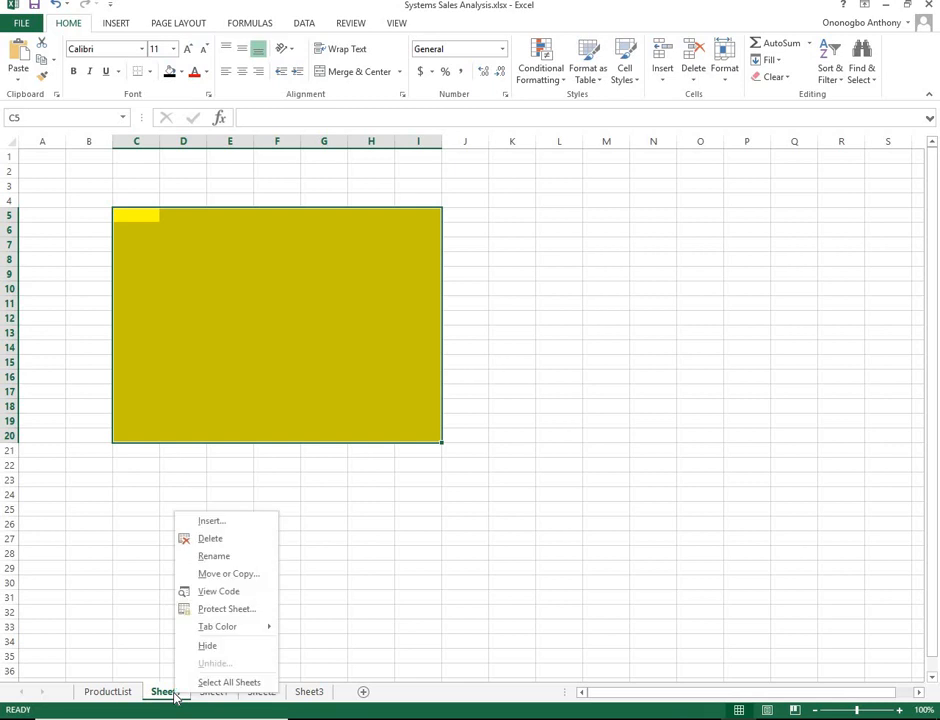
{"action": "left_click", "coordinate": [214, 522]}
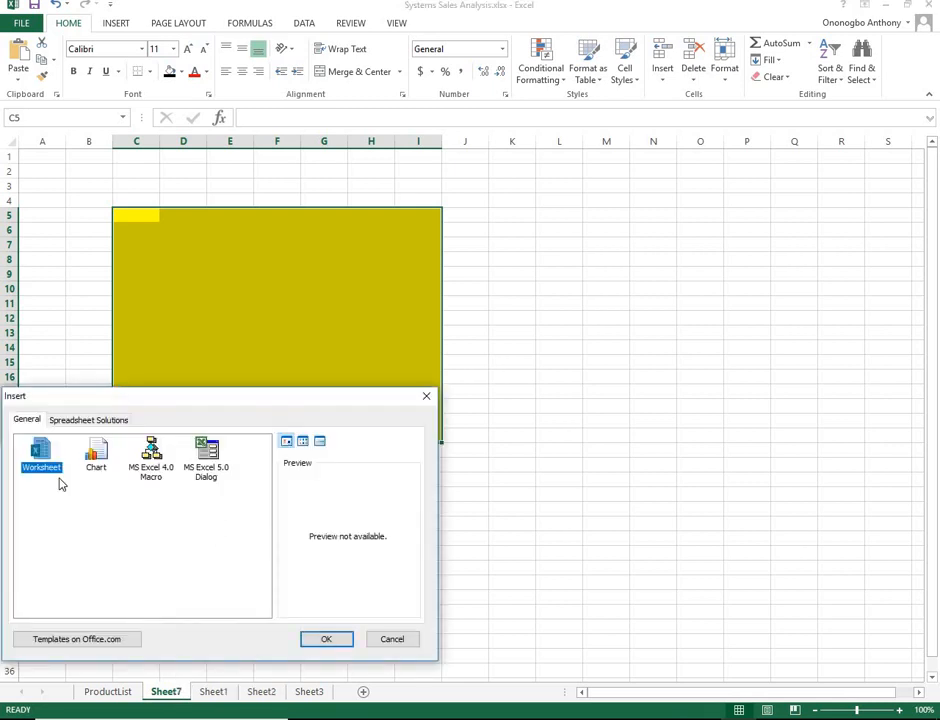
{"action": "left_click", "coordinate": [326, 638]}
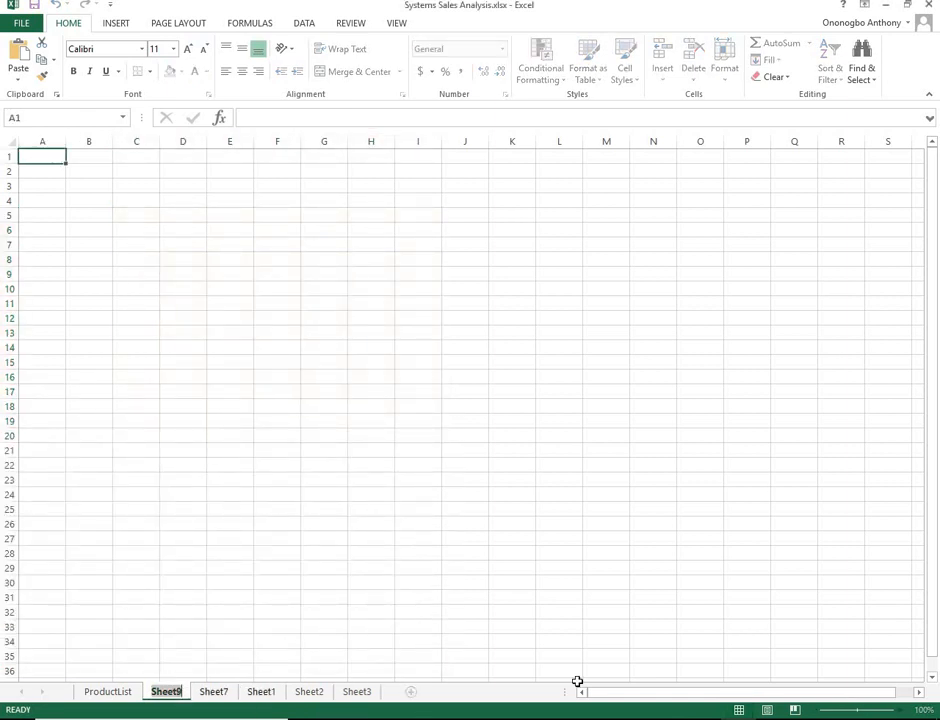
- Name the new worksheet after ProductList Sales Data
{"action": "type", "text": "Sale"}
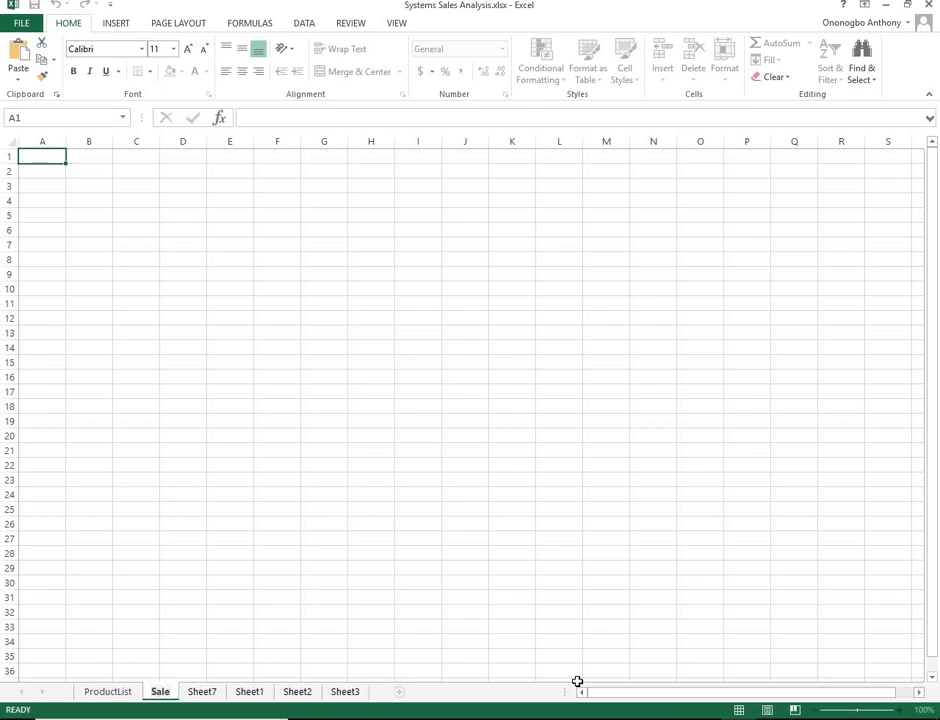
{"action": "type", "text": "s Data"}
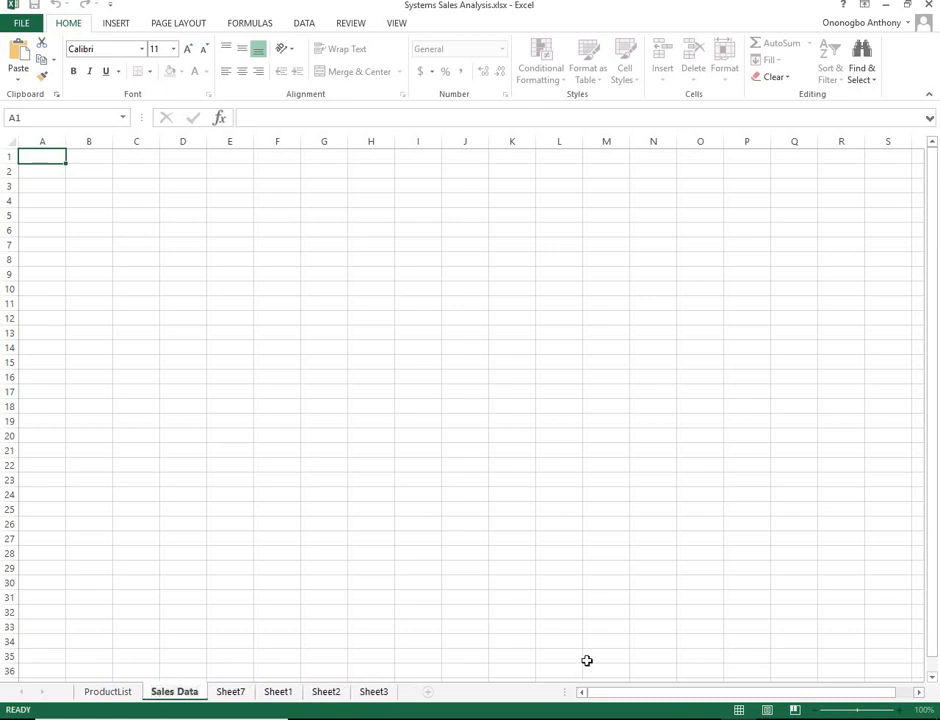
{"action": "left_click", "coordinate": [370, 567]}
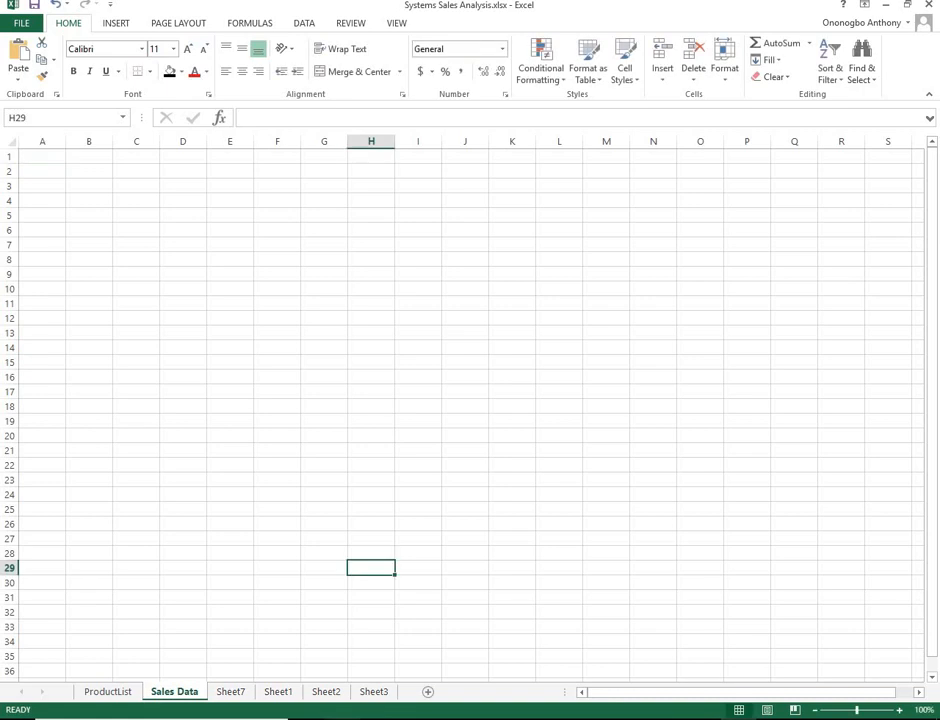
- Add a blank worksheet directly after Sales Data
{"action": "right_click", "coordinate": [202, 692]}
{"action": "key", "text": "Escape"}
{"action": "left_click", "coordinate": [428, 692]}
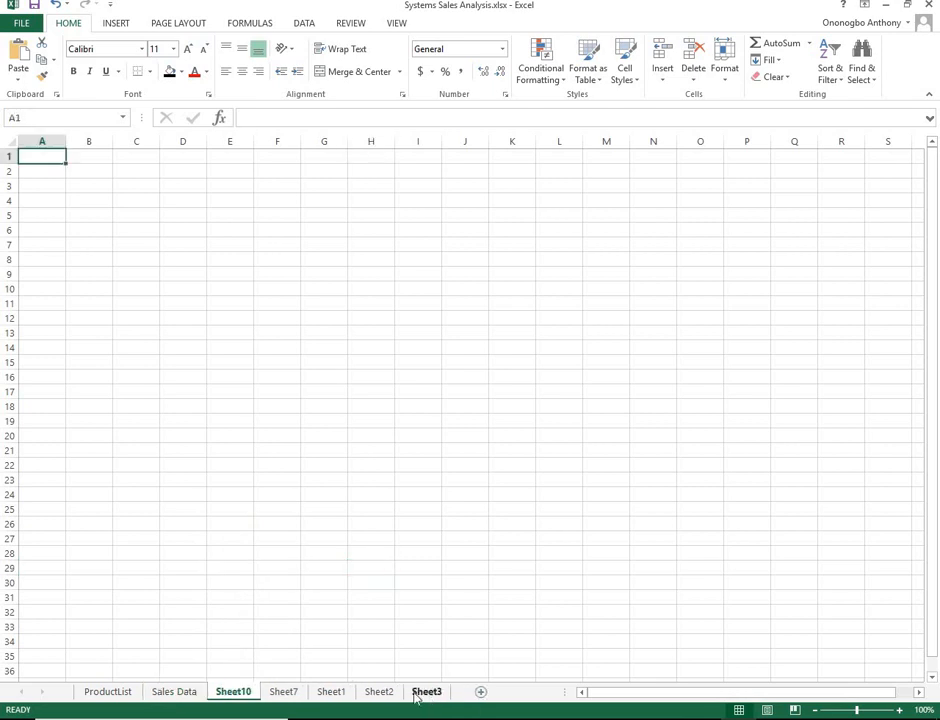
- Rename Sheet10 as Report
{"action": "right_click", "coordinate": [236, 698]}
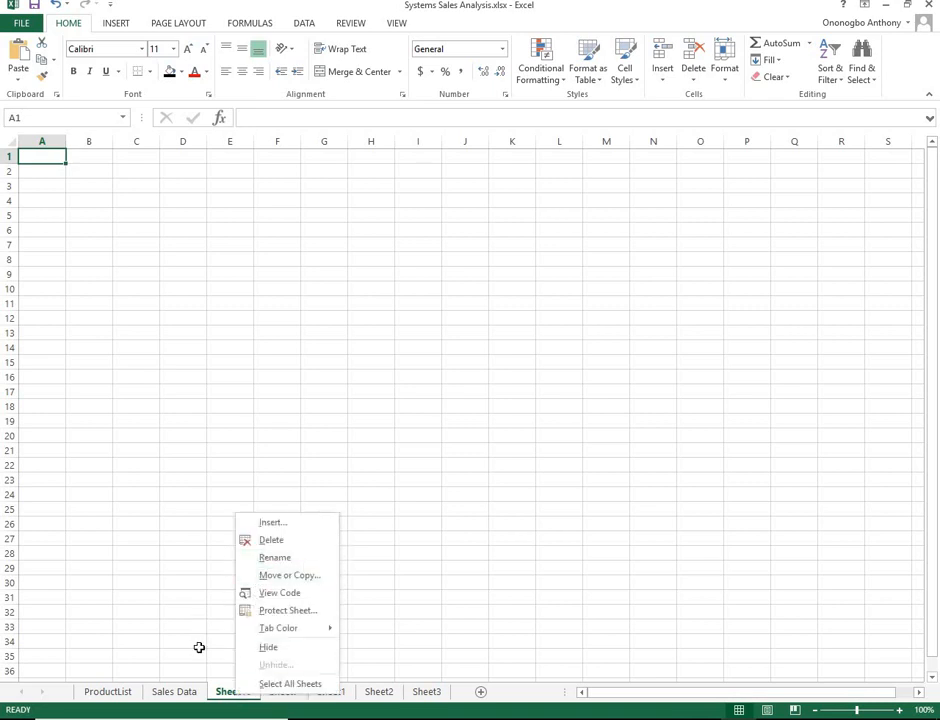
{"action": "left_click", "coordinate": [222, 697]}
{"action": "double_click", "coordinate": [226, 696]}
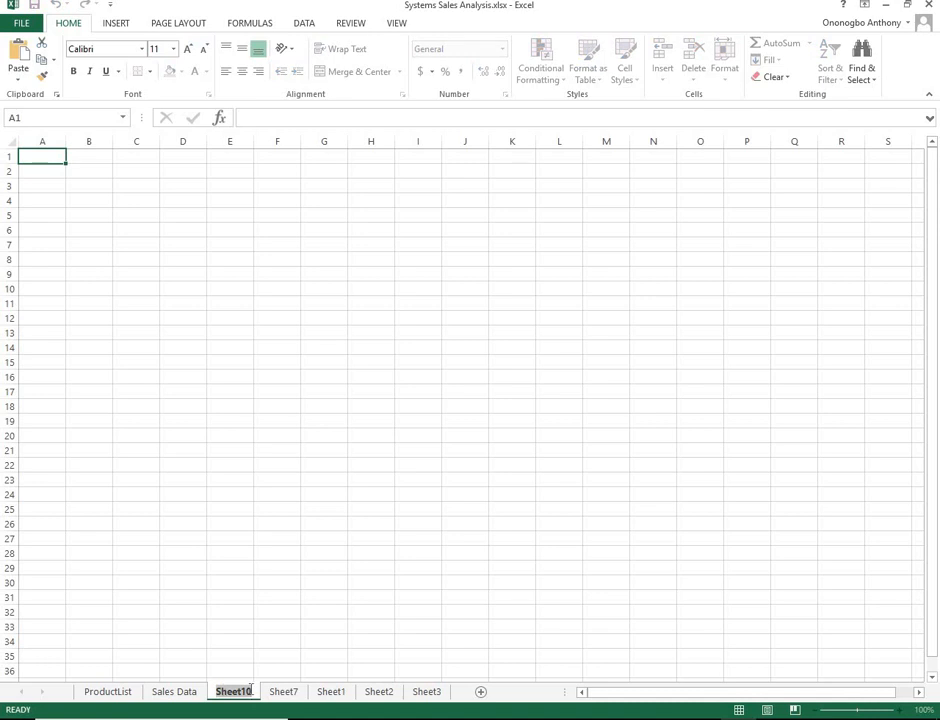
{"action": "left_click", "coordinate": [291, 698]}
{"action": "left_click_drag", "start_coordinate": [276, 703], "coordinate": [247, 706]}
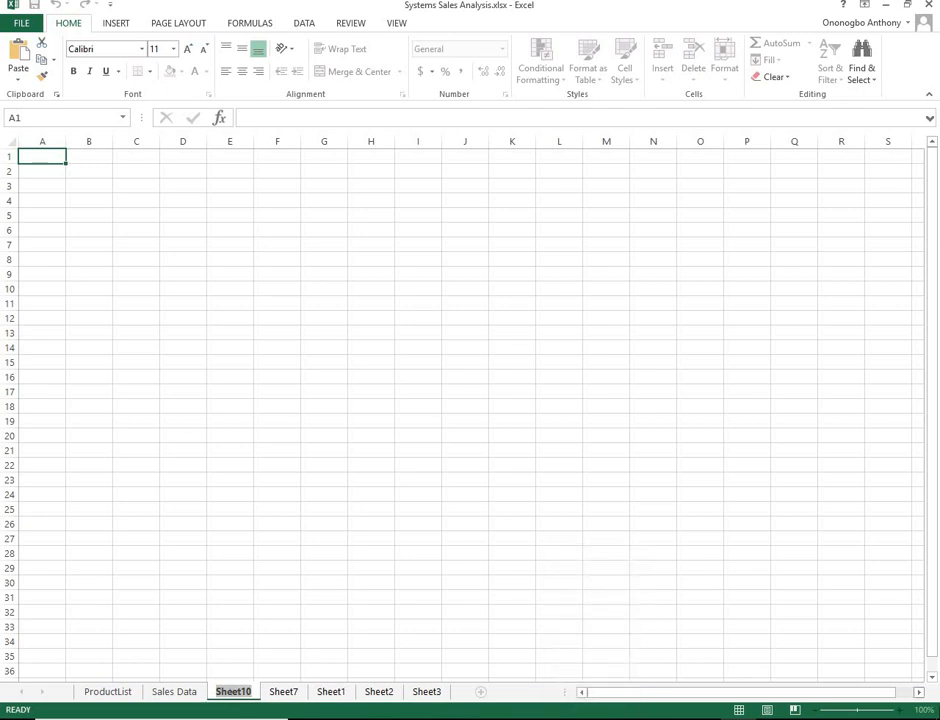
{"action": "key", "text": "BackSpace"}
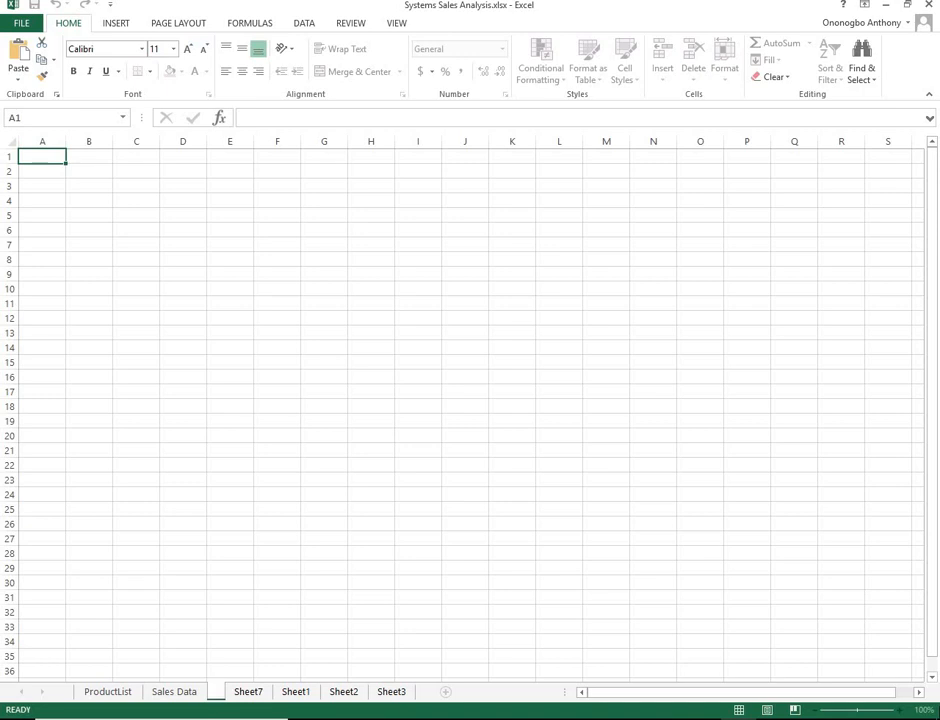
{"action": "type", "text": "Report"}
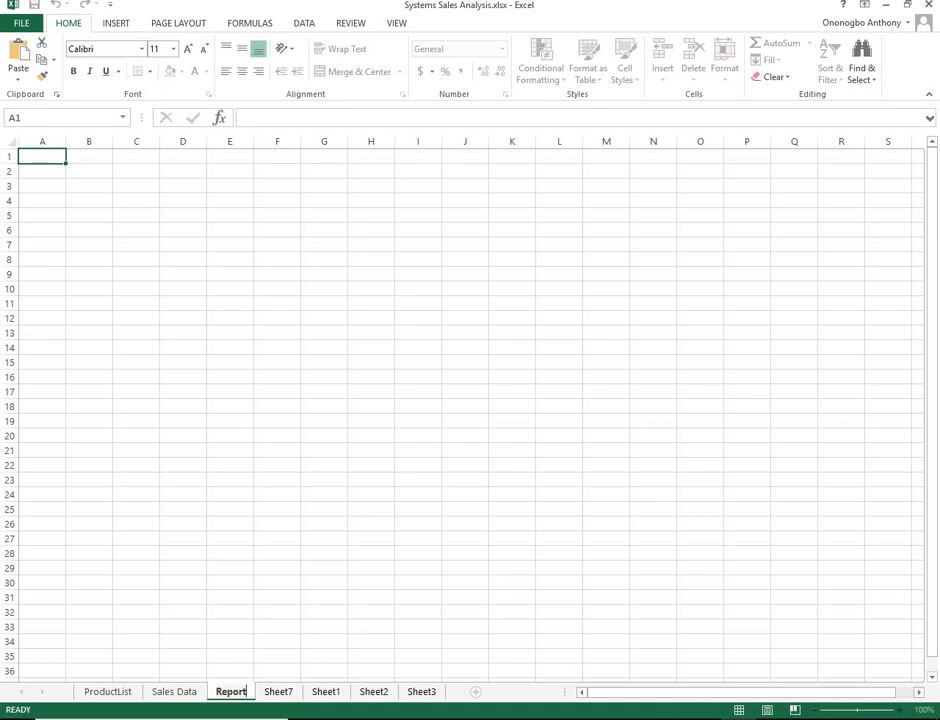
{"action": "left_click", "coordinate": [277, 692]}
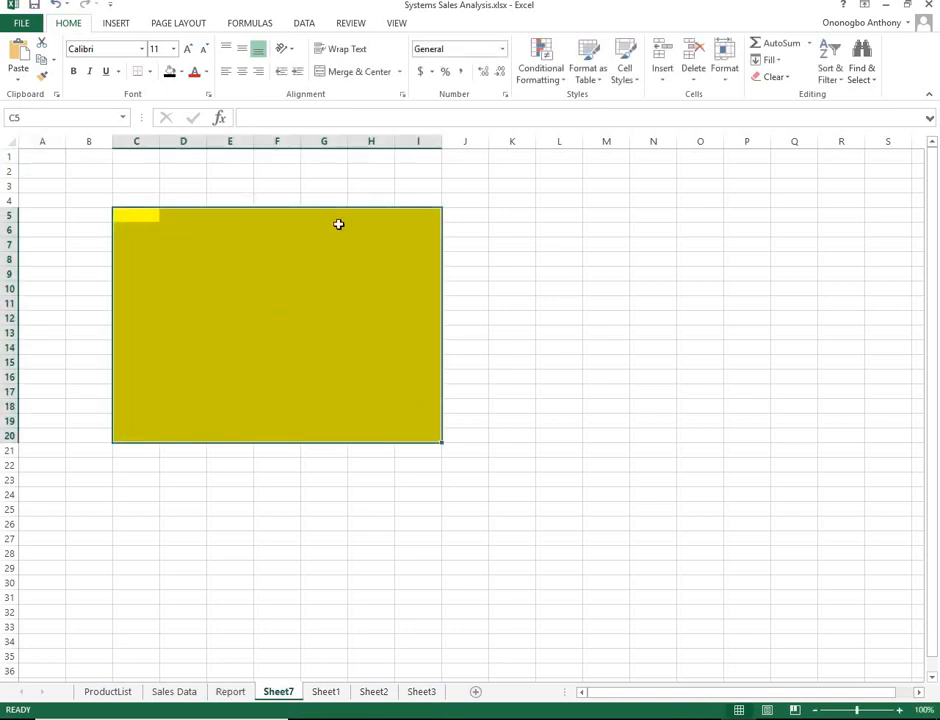
- Delete Sheet7, the worksheet with the yellow cell block, and confirm its permanent removal
{"action": "left_click", "coordinate": [327, 692]}
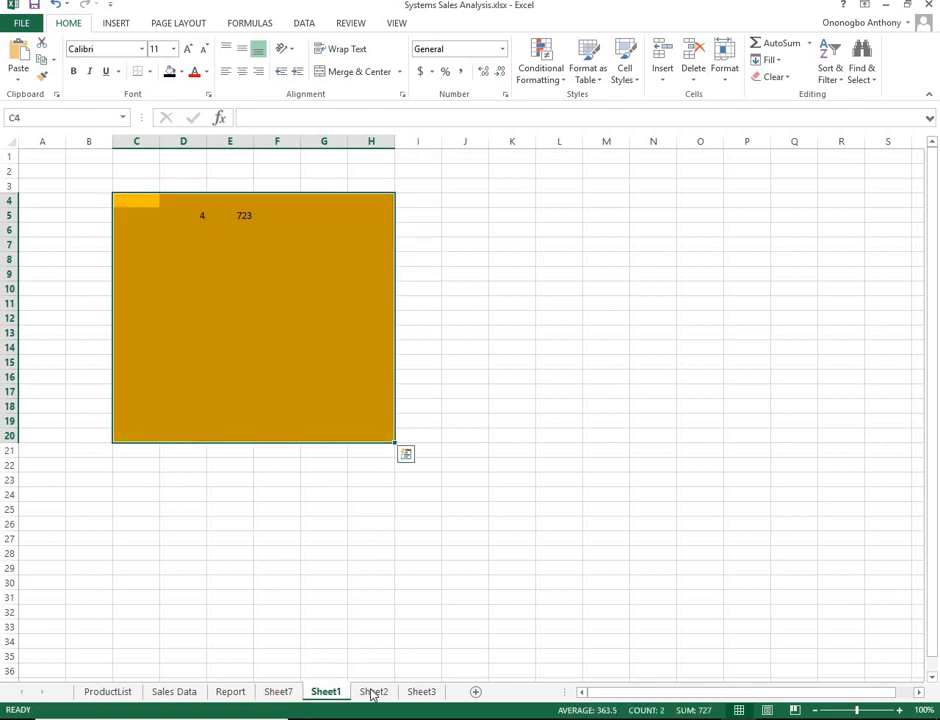
{"action": "left_click", "coordinate": [372, 692]}
{"action": "left_click", "coordinate": [277, 692]}
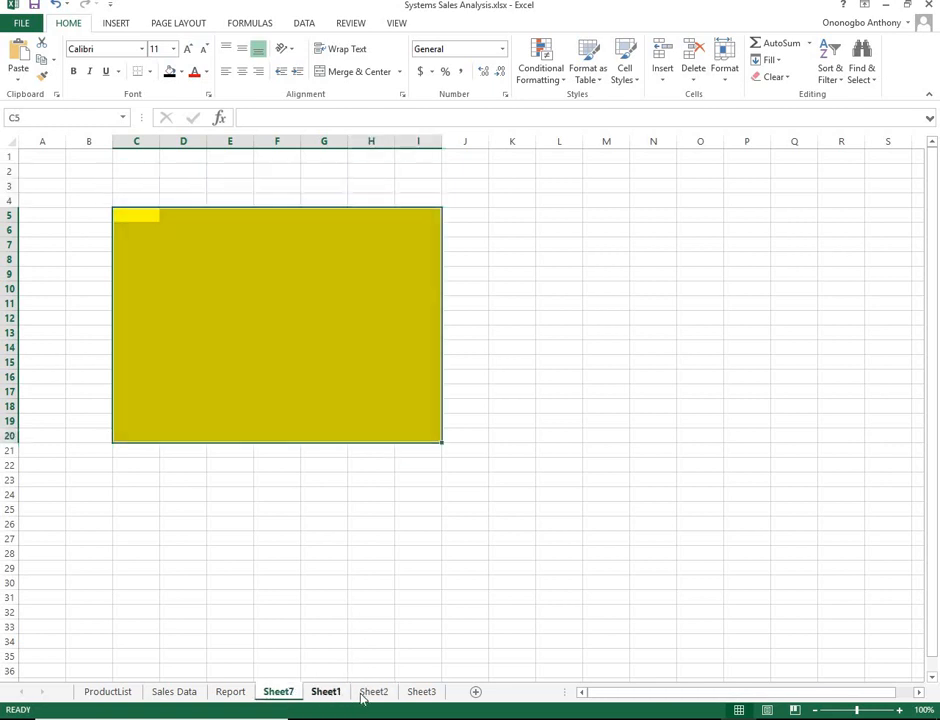
{"action": "key", "text": "ctrl+Page_Down"}
{"action": "key", "text": "ctrl+Page_Down"}
{"action": "key", "text": "ctrl+Page_Down"}
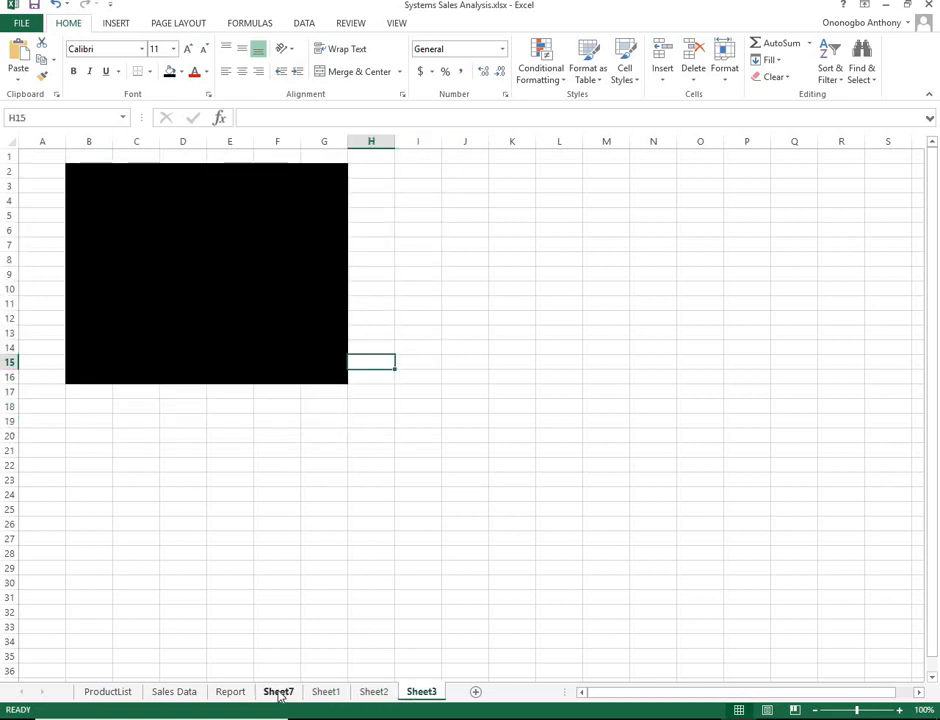
{"action": "left_click", "coordinate": [280, 694]}
{"action": "right_click", "coordinate": [288, 698]}
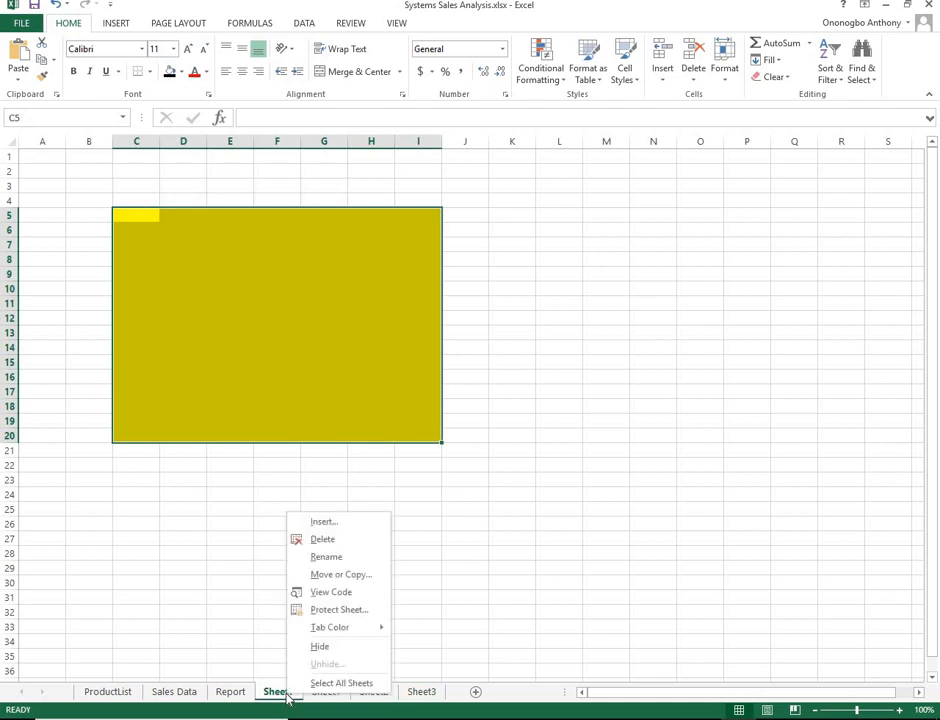
{"action": "left_click", "coordinate": [334, 540]}
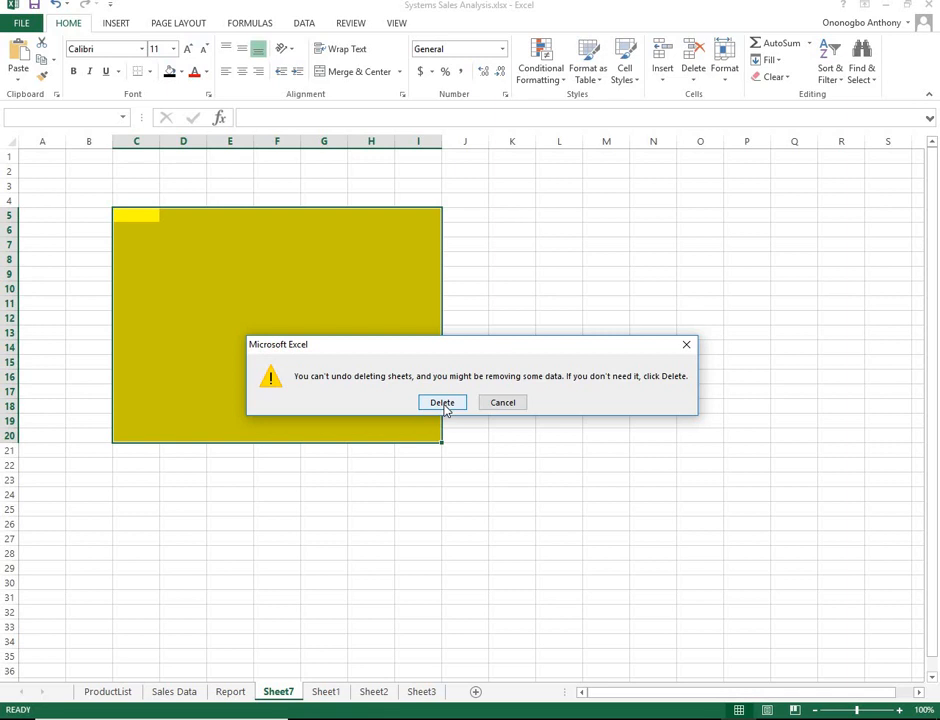
{"action": "left_click", "coordinate": [443, 404]}
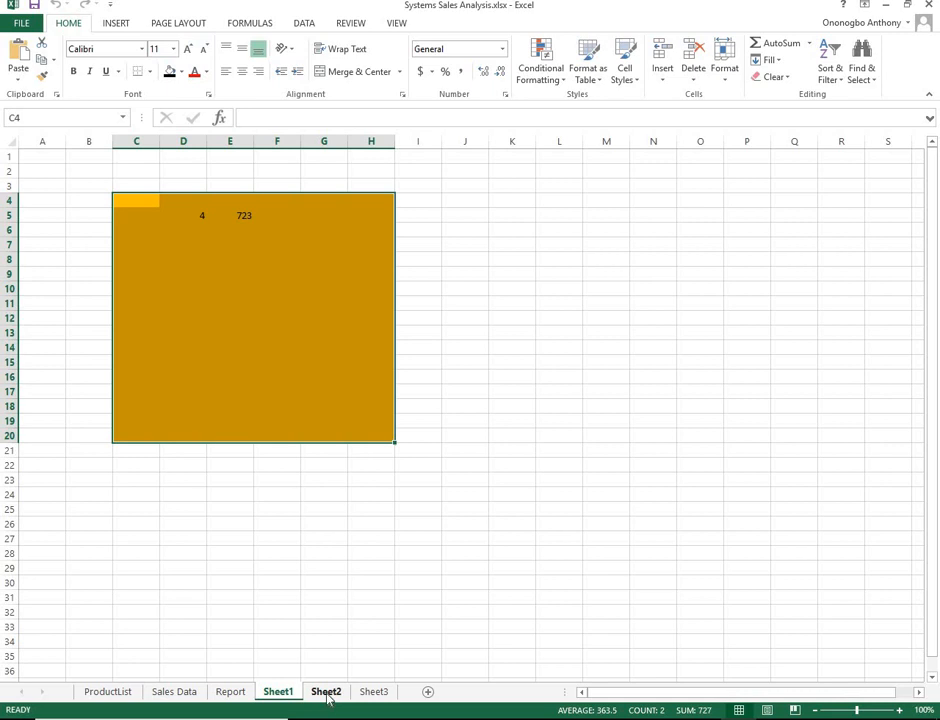
- Delete Sheet1, Sheet2 and Sheet3 together as one group
{"action": "left_click", "coordinate": [327, 692], "text": "ctrl"}
{"action": "left_click", "coordinate": [372, 693], "text": "ctrl"}
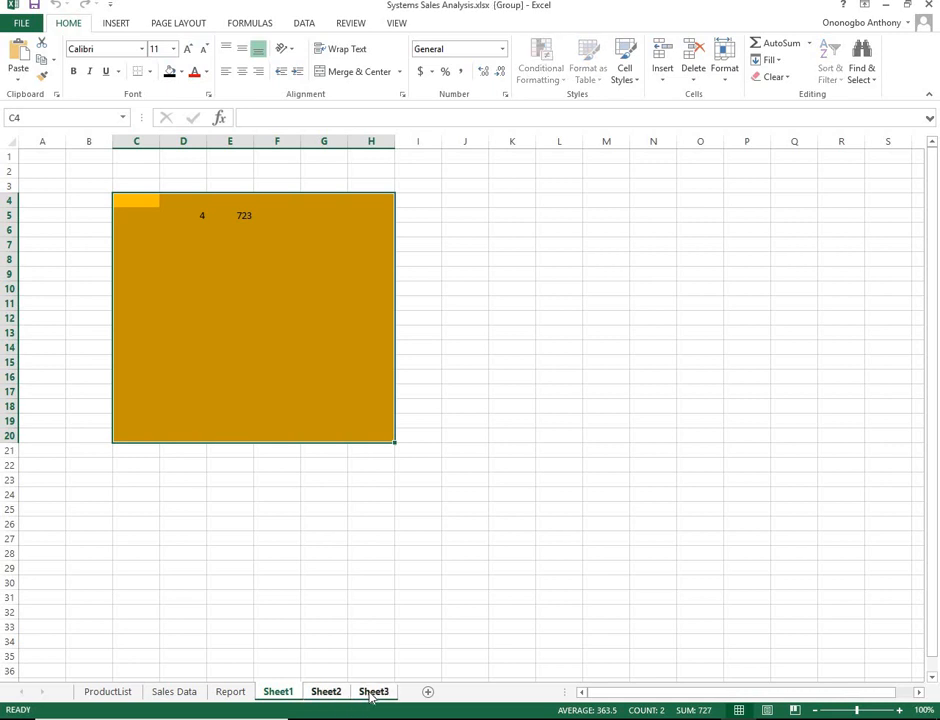
{"action": "right_click", "coordinate": [372, 695]}
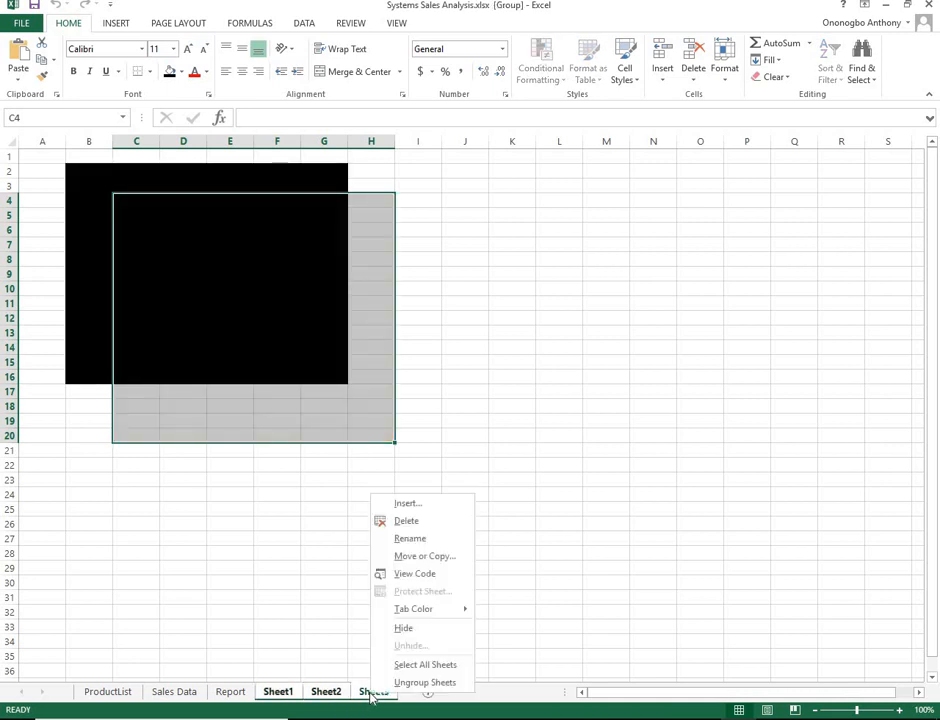
{"action": "left_click", "coordinate": [407, 521]}
{"action": "left_click", "coordinate": [451, 404]}
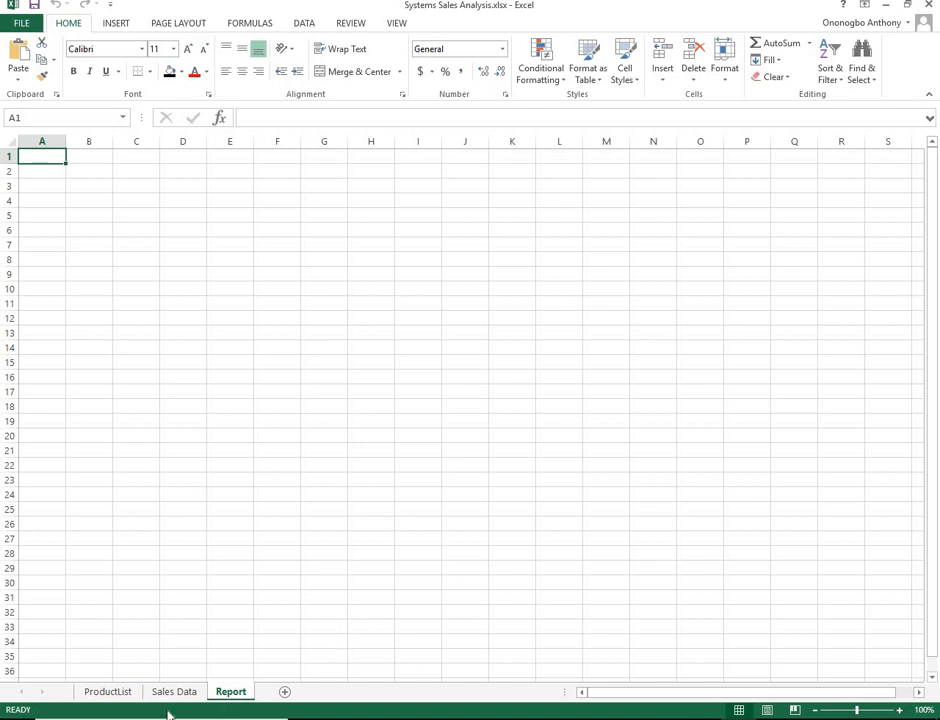
- Give the ProductList sheet tab a dark green theme colour and check it from the neighbouring sheet
{"action": "left_click", "coordinate": [104, 694]}
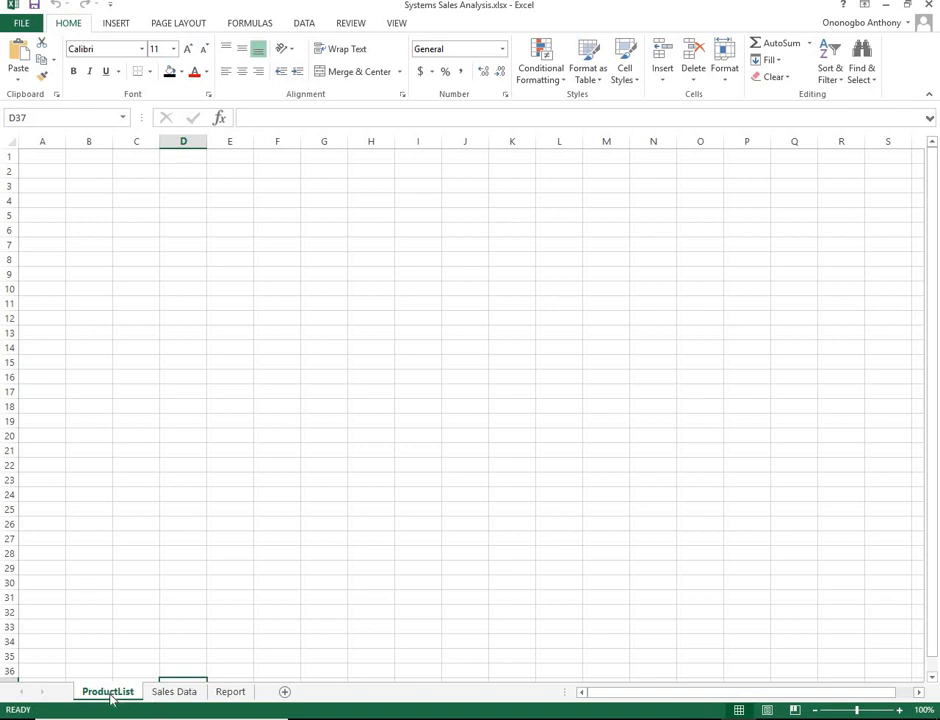
{"action": "left_click", "coordinate": [174, 694]}
{"action": "left_click", "coordinate": [232, 694]}
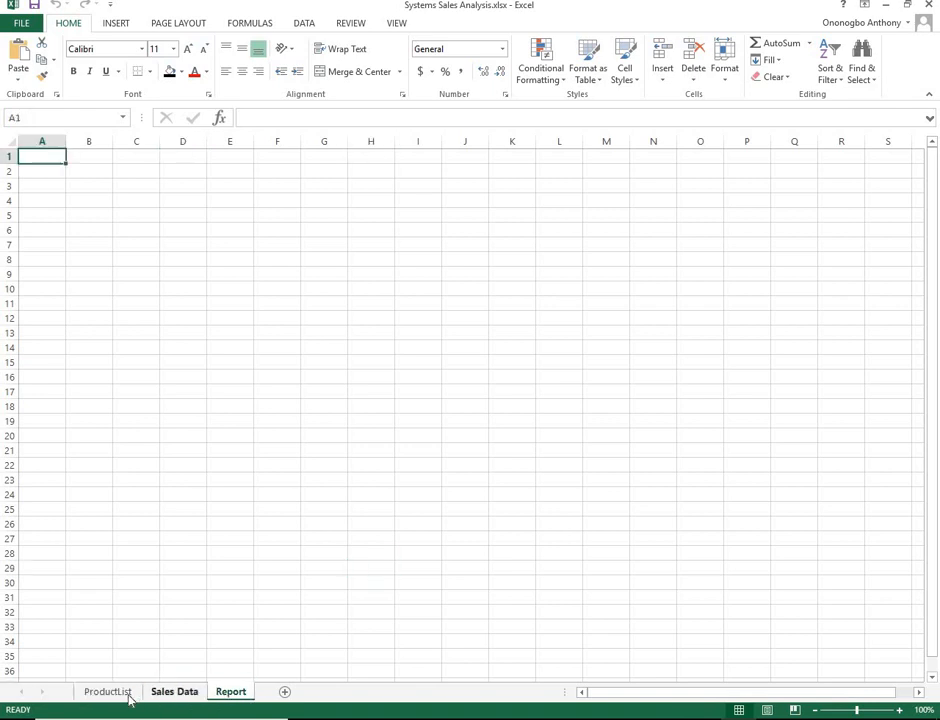
{"action": "left_click", "coordinate": [127, 695]}
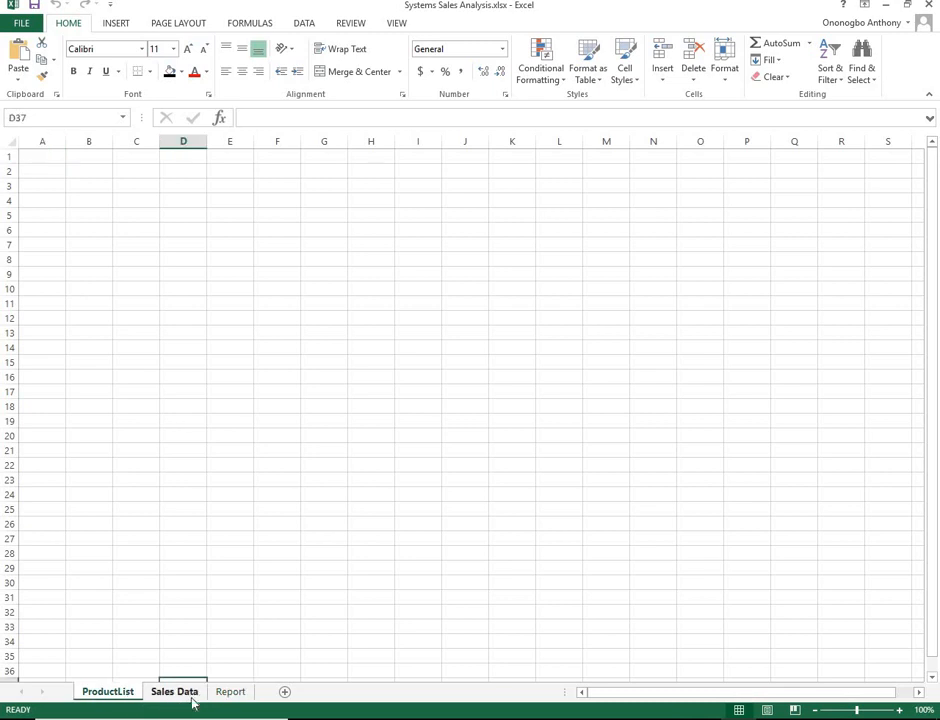
{"action": "right_click", "coordinate": [113, 694]}
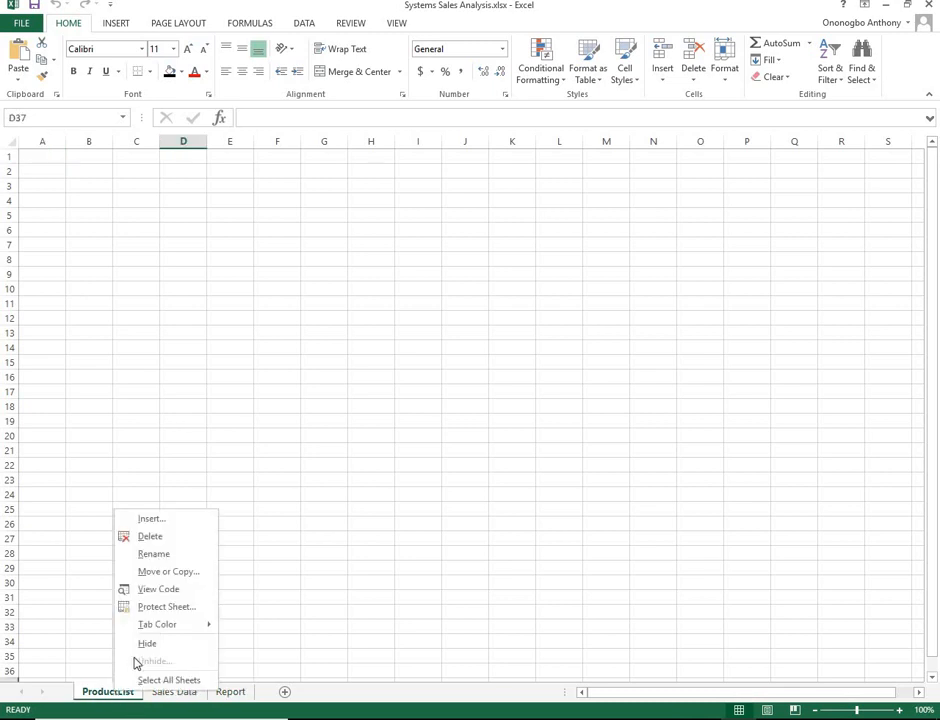
{"action": "mouse_move", "coordinate": [209, 630]}
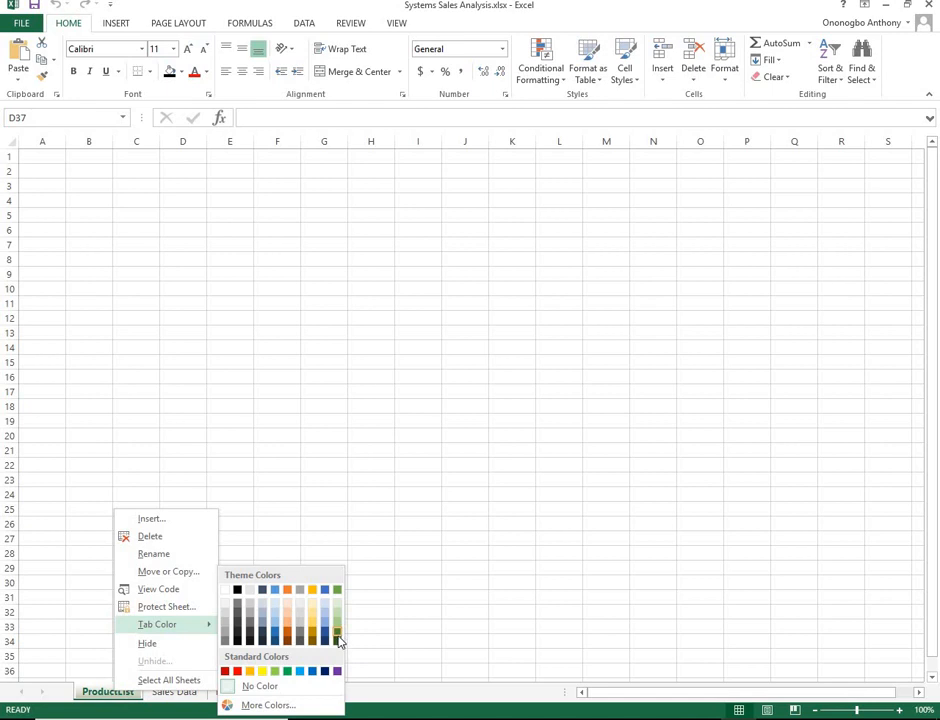
{"action": "left_click", "coordinate": [338, 641]}
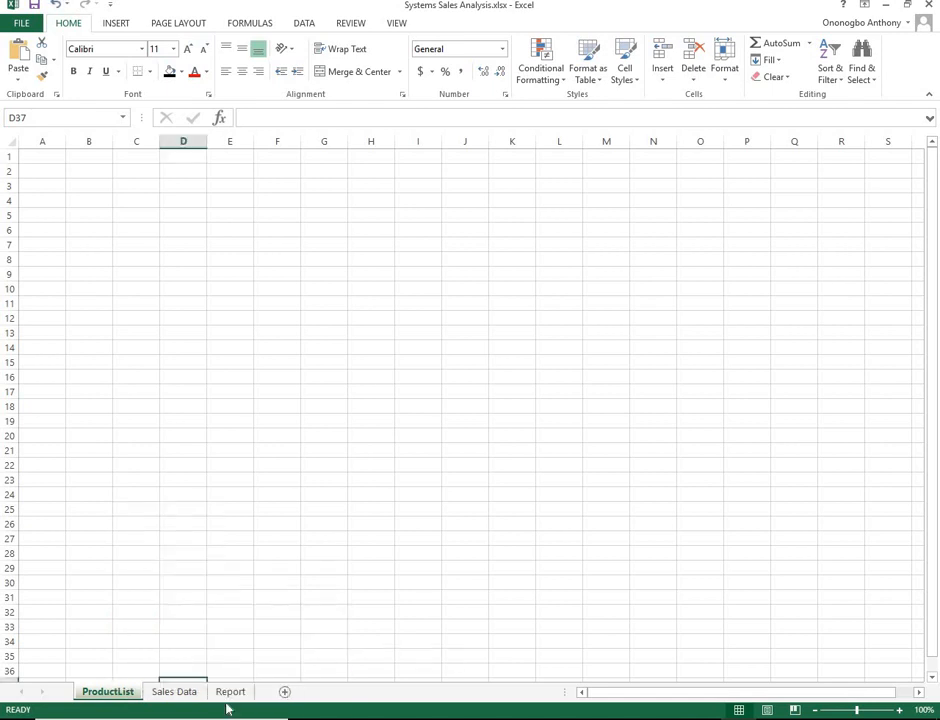
{"action": "left_click", "coordinate": [168, 692]}
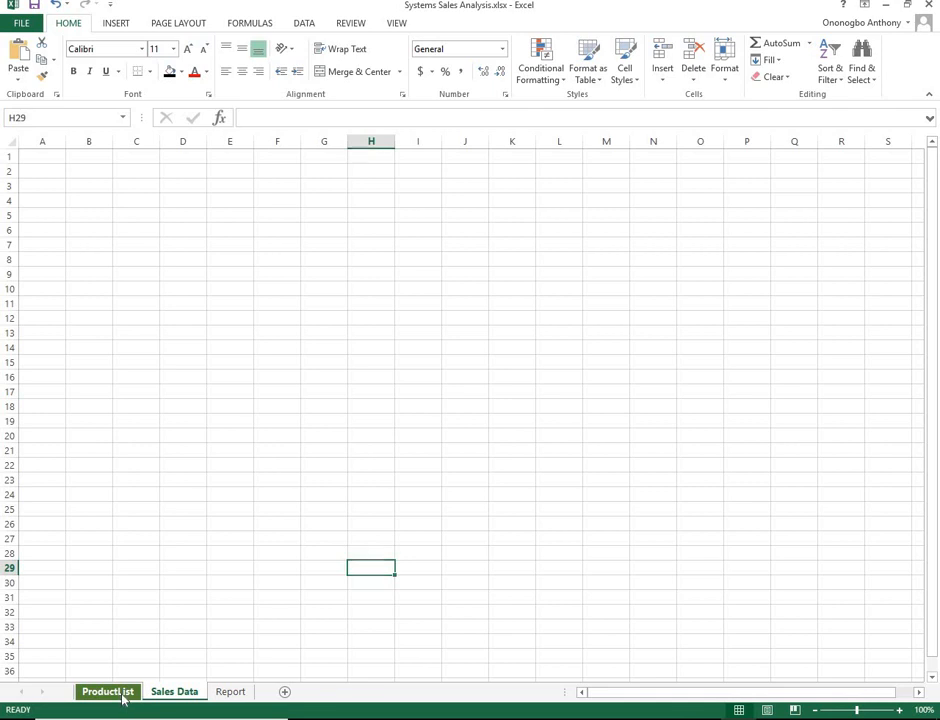
{"action": "left_click", "coordinate": [122, 697]}
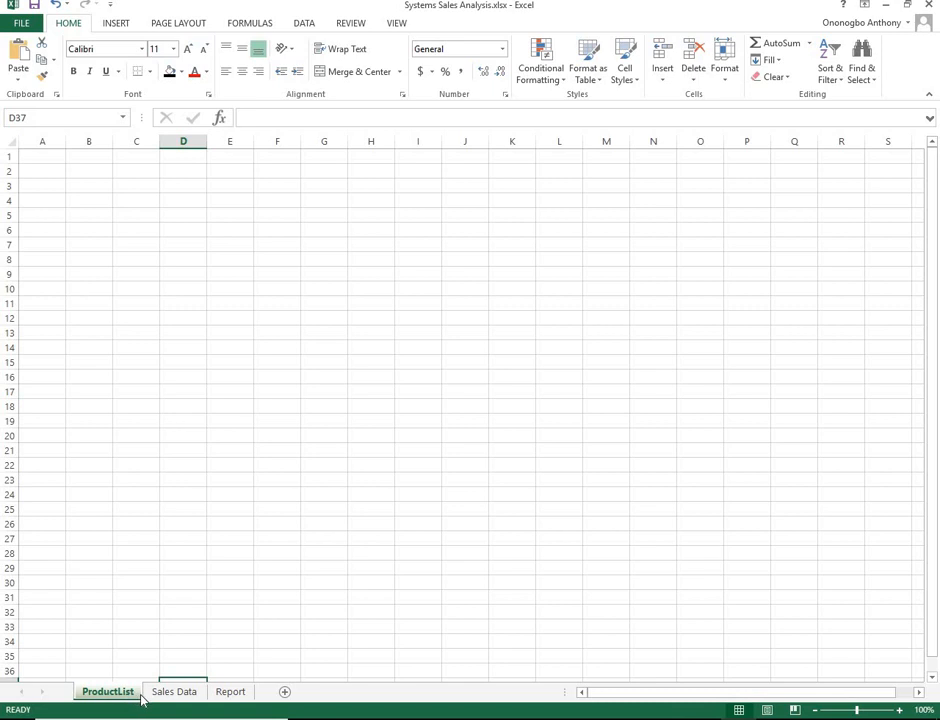
- Colour the Sales Data sheet tab standard red
{"action": "left_click", "coordinate": [160, 695]}
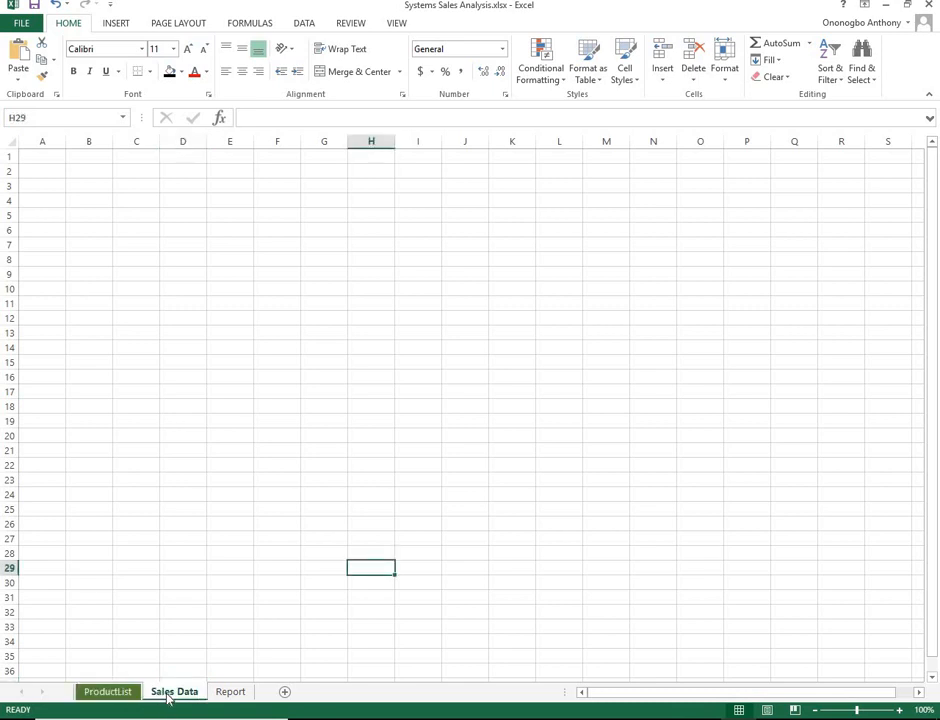
{"action": "right_click", "coordinate": [168, 698]}
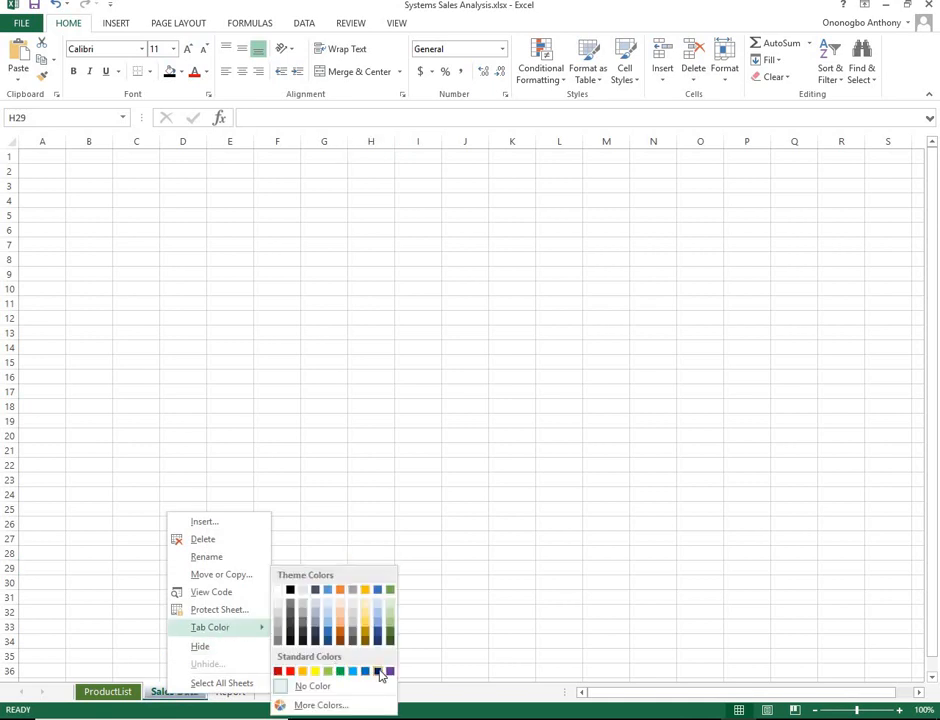
{"action": "left_click", "coordinate": [289, 672]}
{"action": "left_click", "coordinate": [222, 692]}
{"action": "left_click", "coordinate": [184, 692]}
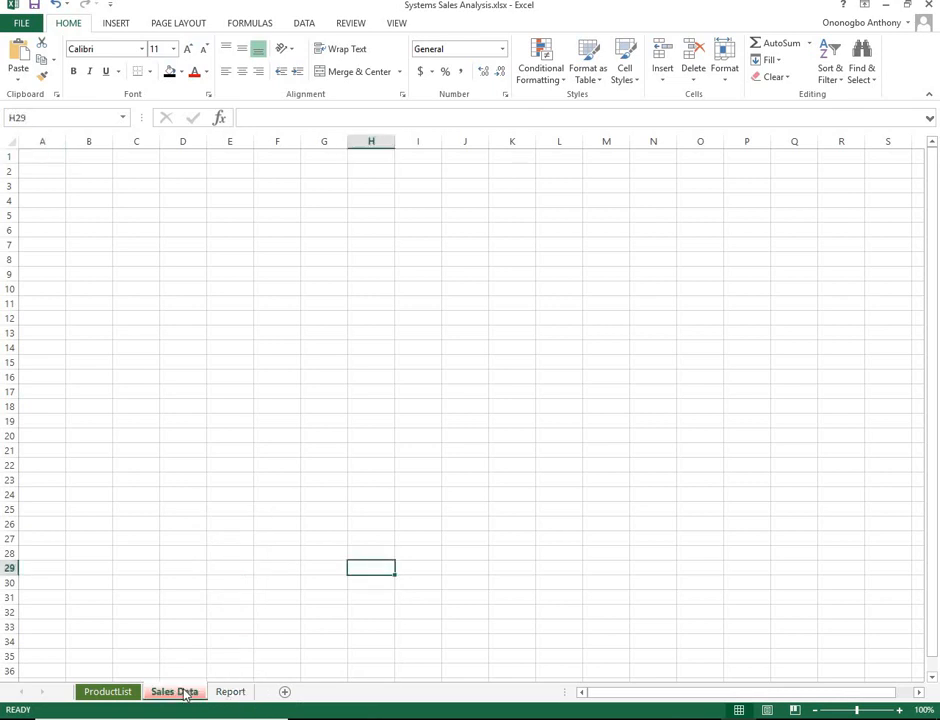
{"action": "left_click_drag", "start_coordinate": [86, 199], "coordinate": [162, 285]}
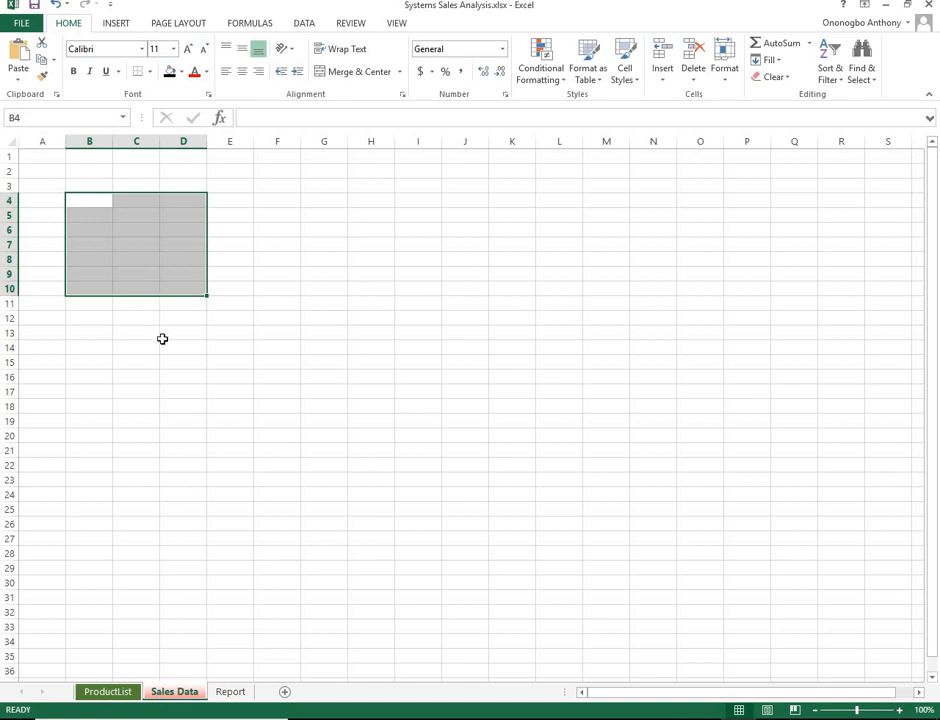
- Colour the Report sheet tab standard dark blue and check it from the other sheets
{"action": "left_click", "coordinate": [226, 692]}
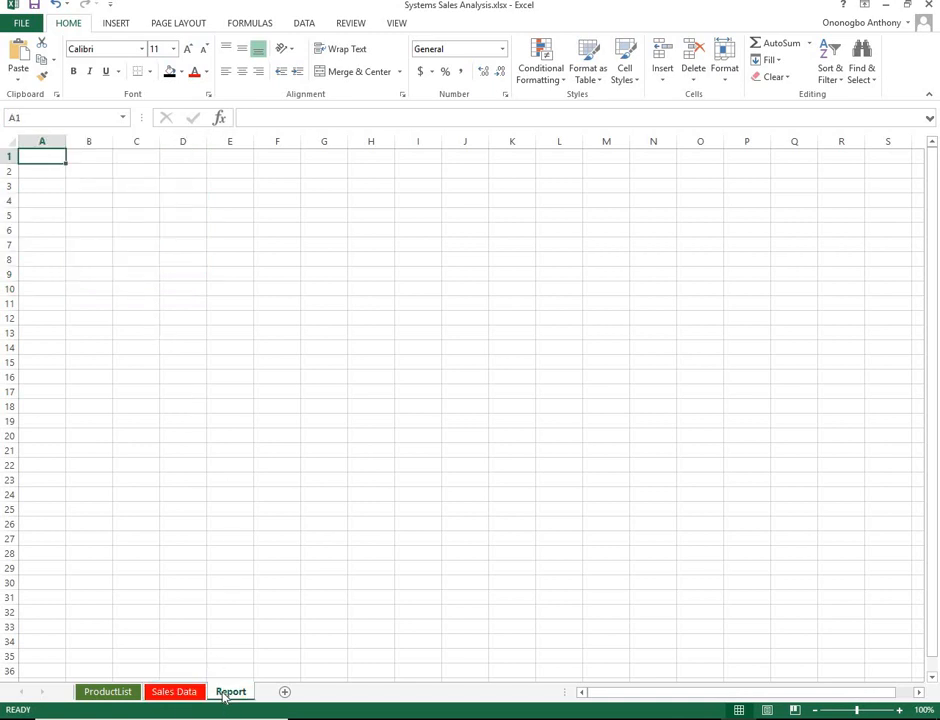
{"action": "right_click", "coordinate": [224, 696]}
{"action": "mouse_move", "coordinate": [308, 626]}
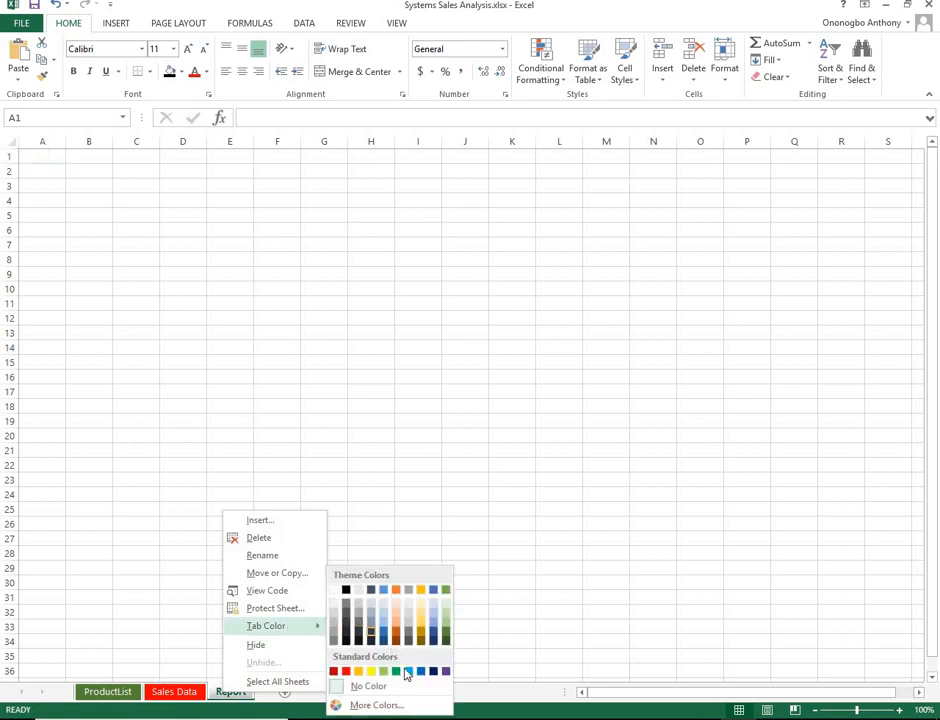
{"action": "left_click", "coordinate": [420, 672]}
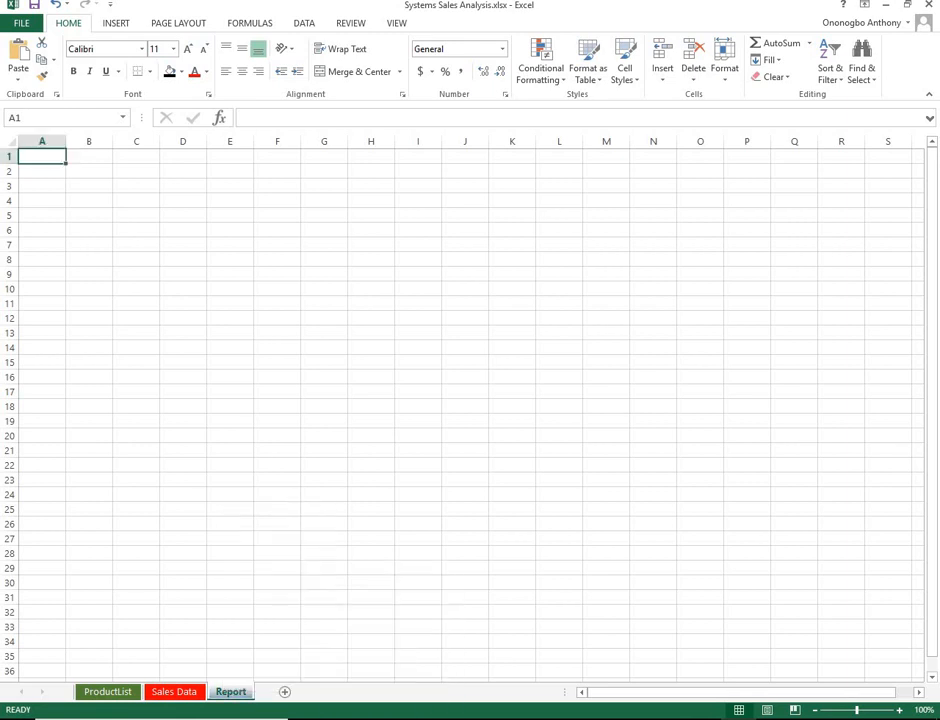
{"action": "left_click", "coordinate": [190, 694]}
{"action": "left_click", "coordinate": [100, 689]}
{"action": "left_click", "coordinate": [108, 692]}
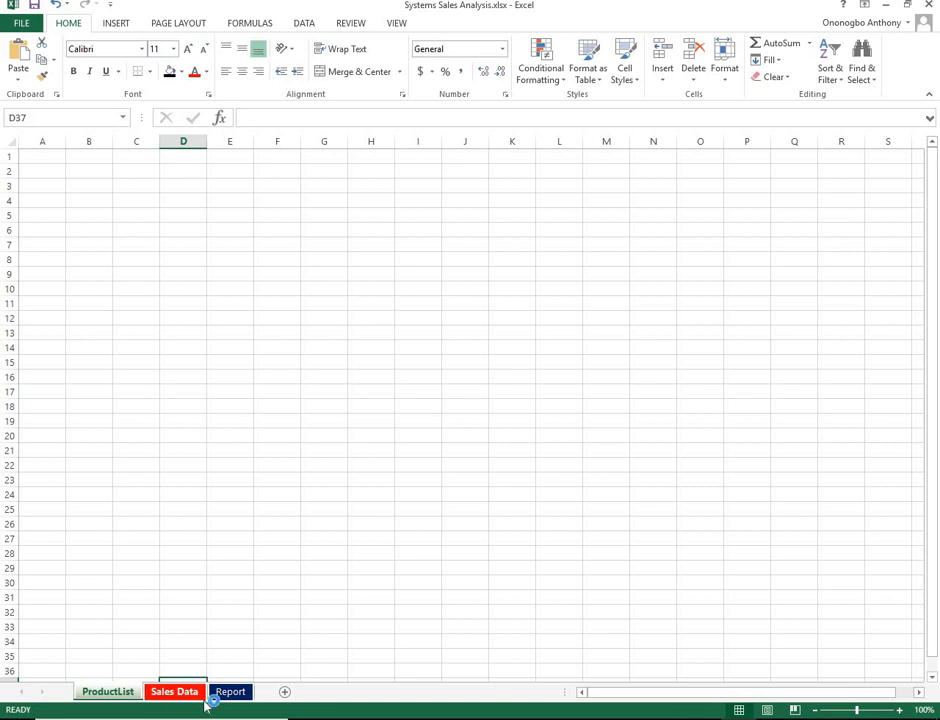
- Add a blank worksheet and move it to the end, directly after Report, keeping its default name
{"action": "left_click", "coordinate": [284, 693]}
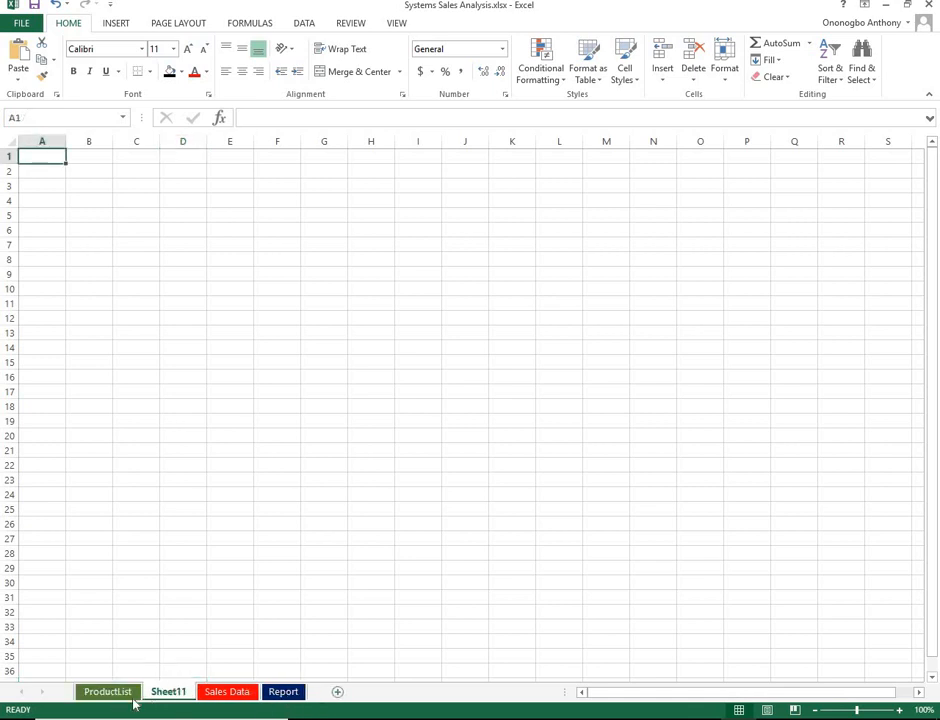
{"action": "left_click", "coordinate": [213, 692]}
{"action": "left_click", "coordinate": [166, 692]}
{"action": "left_click_drag", "start_coordinate": [181, 698], "coordinate": [311, 700]}
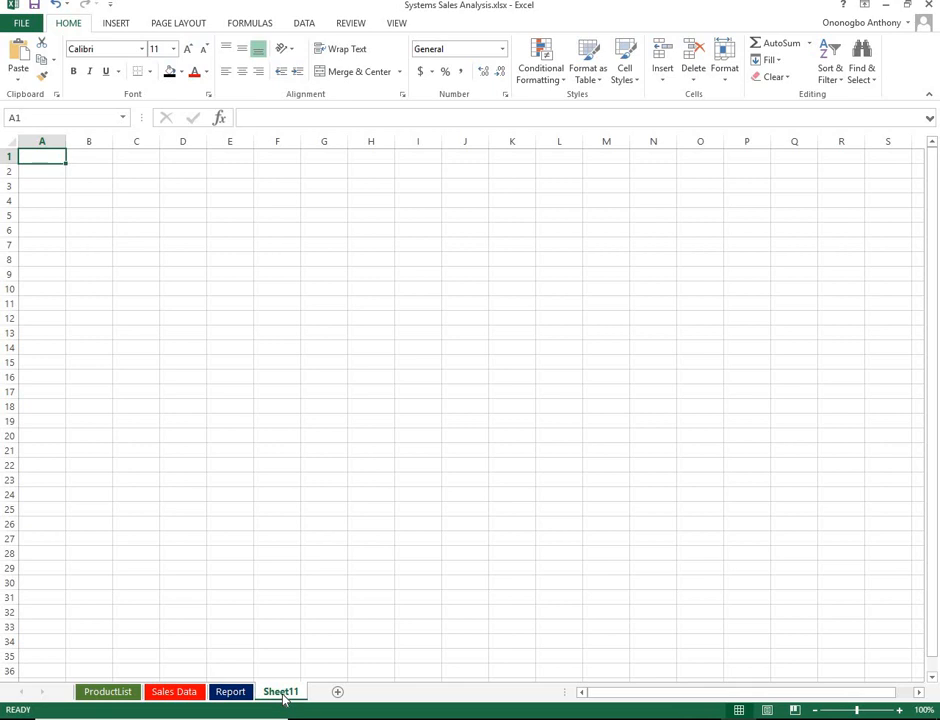
{"action": "double_click", "coordinate": [281, 692]}
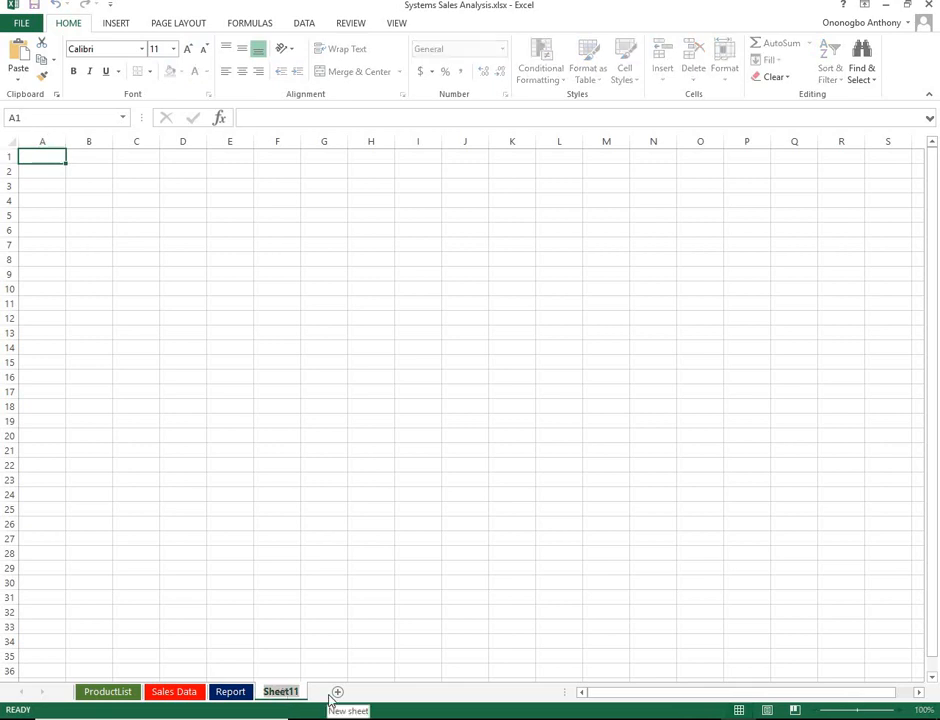
{"action": "left_click", "coordinate": [371, 641]}
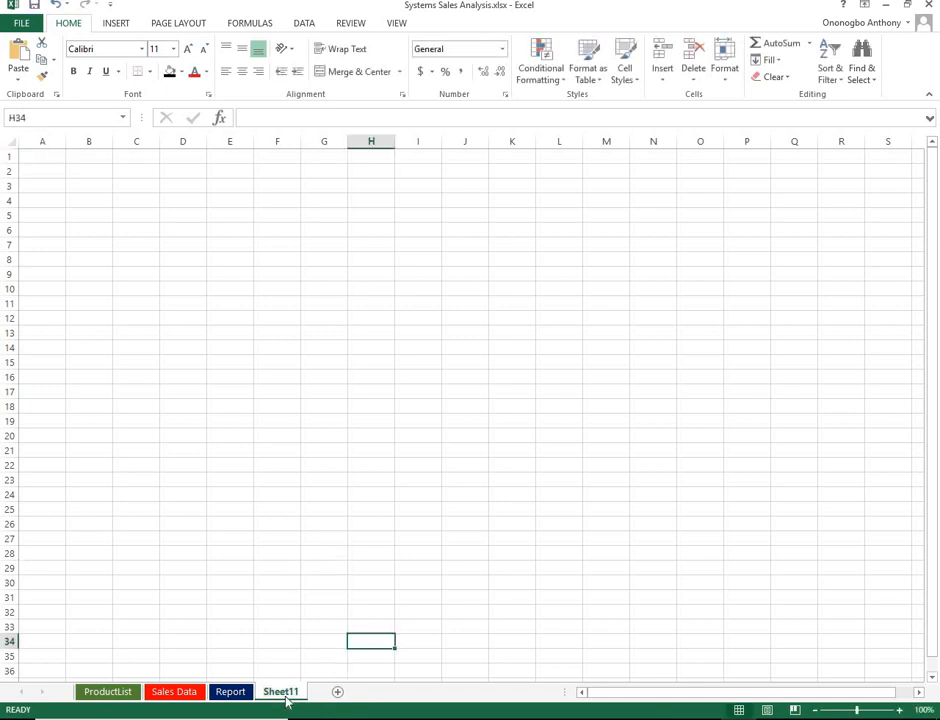
- Move the blank Sheet11 to other positions among the sheets and restore the order with it last, directly after Report
{"action": "mouse_move", "coordinate": [290, 695]}
{"action": "left_mouse_down"}
{"action": "mouse_move", "coordinate": [269, 677]}
{"action": "mouse_move", "coordinate": [201, 672]}
{"action": "mouse_move", "coordinate": [198, 686]}
{"action": "mouse_move", "coordinate": [84, 682]}
{"action": "mouse_move", "coordinate": [96, 695]}
{"action": "left_mouse_up"}
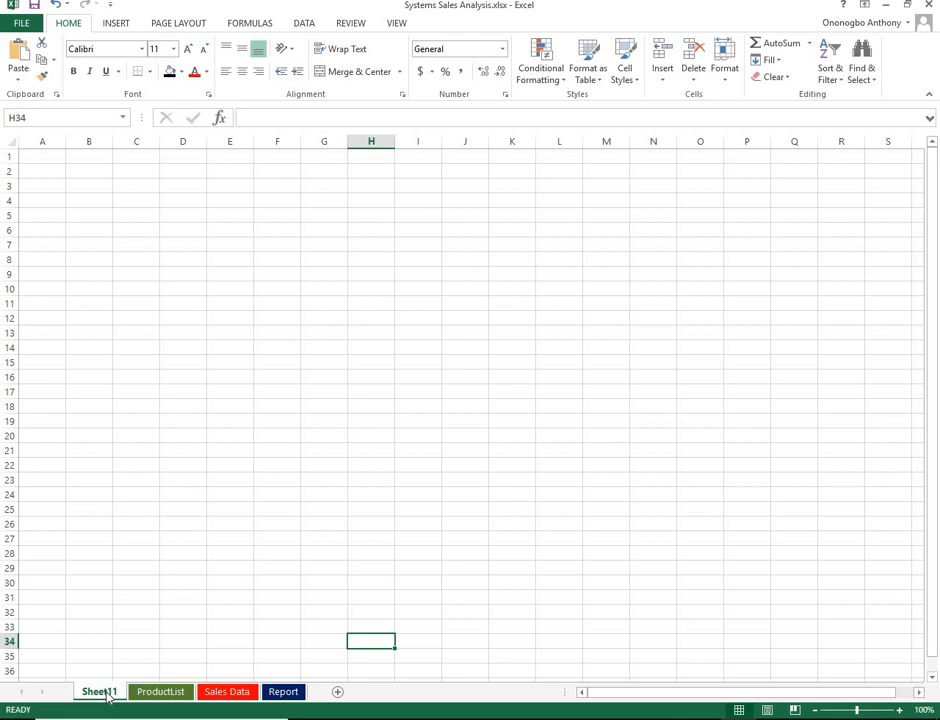
{"action": "right_click", "coordinate": [108, 697]}
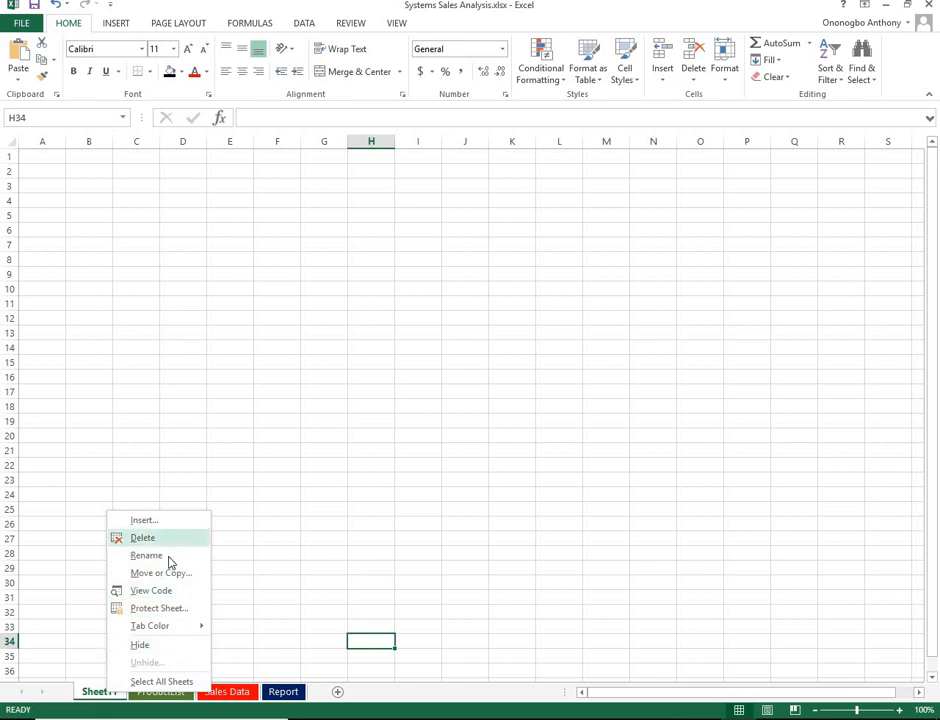
{"action": "left_click", "coordinate": [110, 697]}
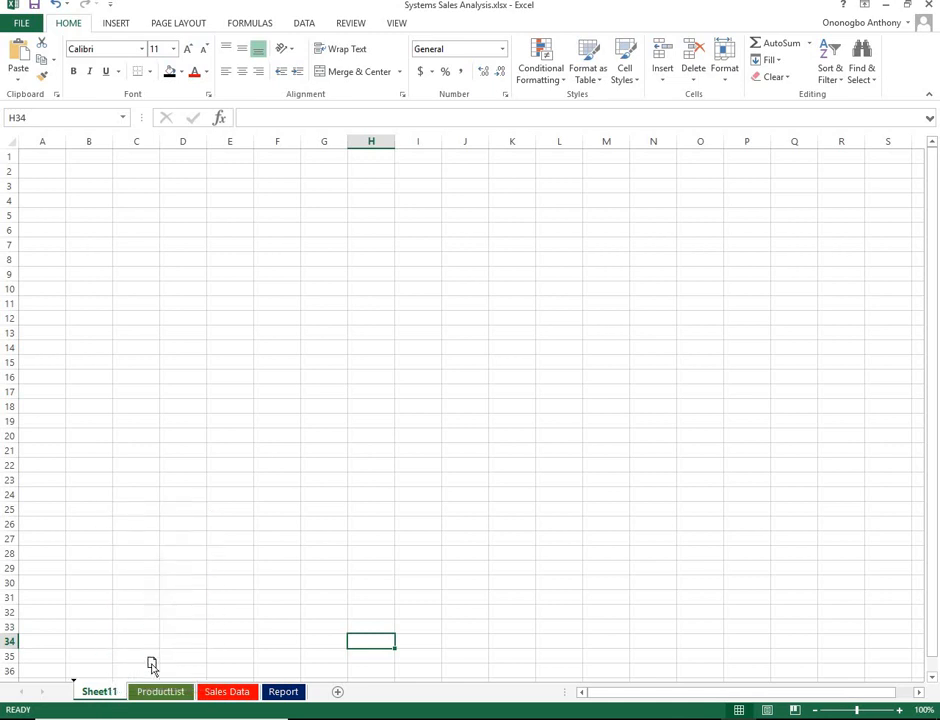
{"action": "mouse_move", "coordinate": [152, 665]}
{"action": "left_mouse_down"}
{"action": "mouse_move", "coordinate": [195, 682]}
{"action": "mouse_move", "coordinate": [187, 688]}
{"action": "mouse_move", "coordinate": [188, 677]}
{"action": "mouse_move", "coordinate": [264, 682]}
{"action": "mouse_move", "coordinate": [245, 700]}
{"action": "left_mouse_up"}
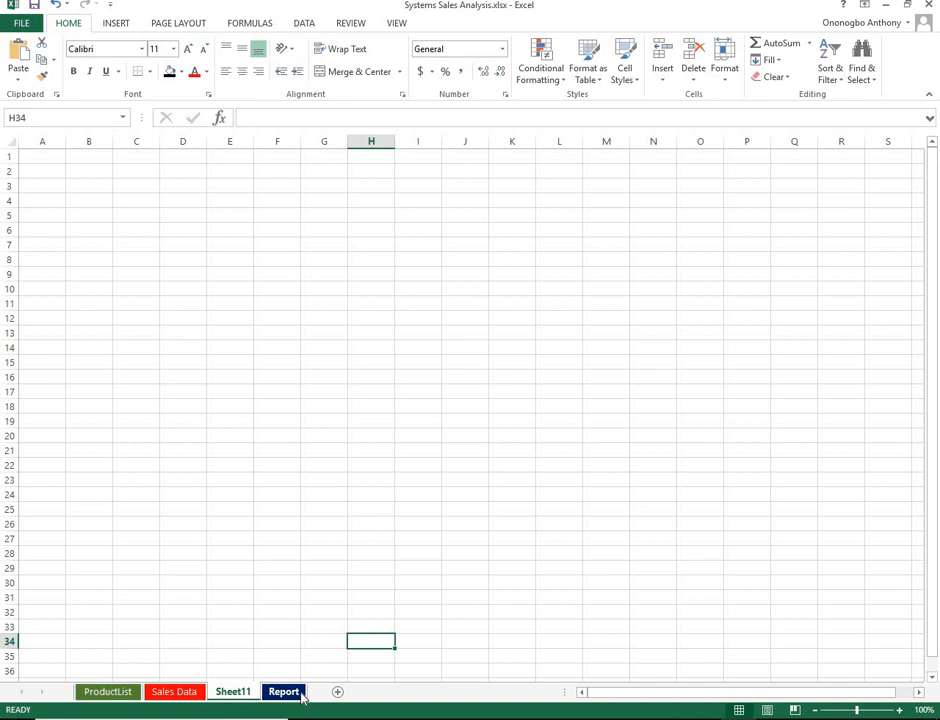
{"action": "left_click_drag", "start_coordinate": [302, 697], "coordinate": [218, 697]}
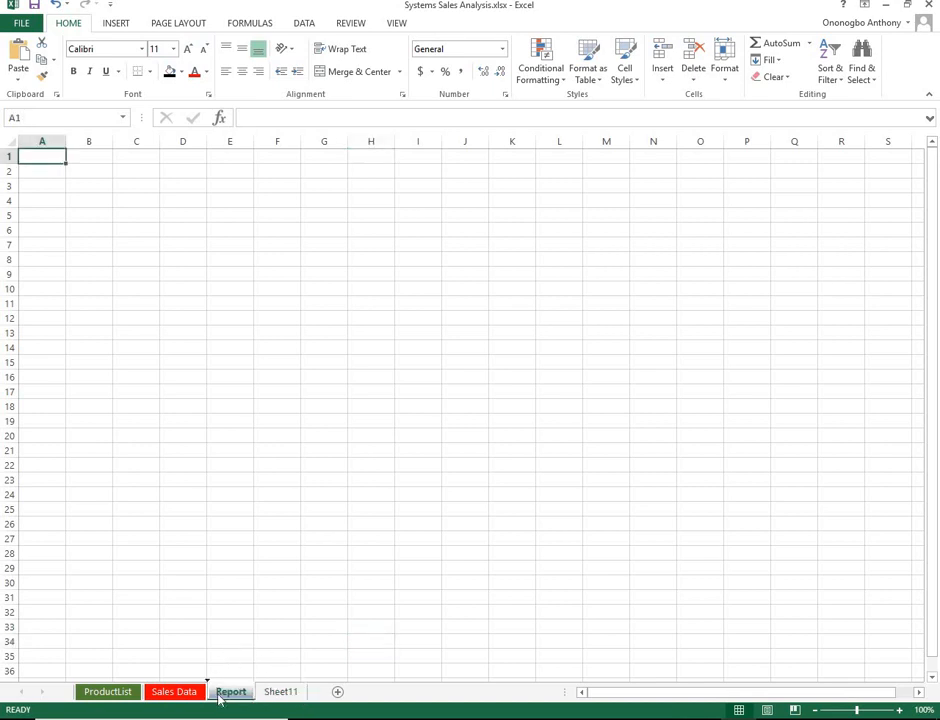
{"action": "left_click", "coordinate": [284, 691]}
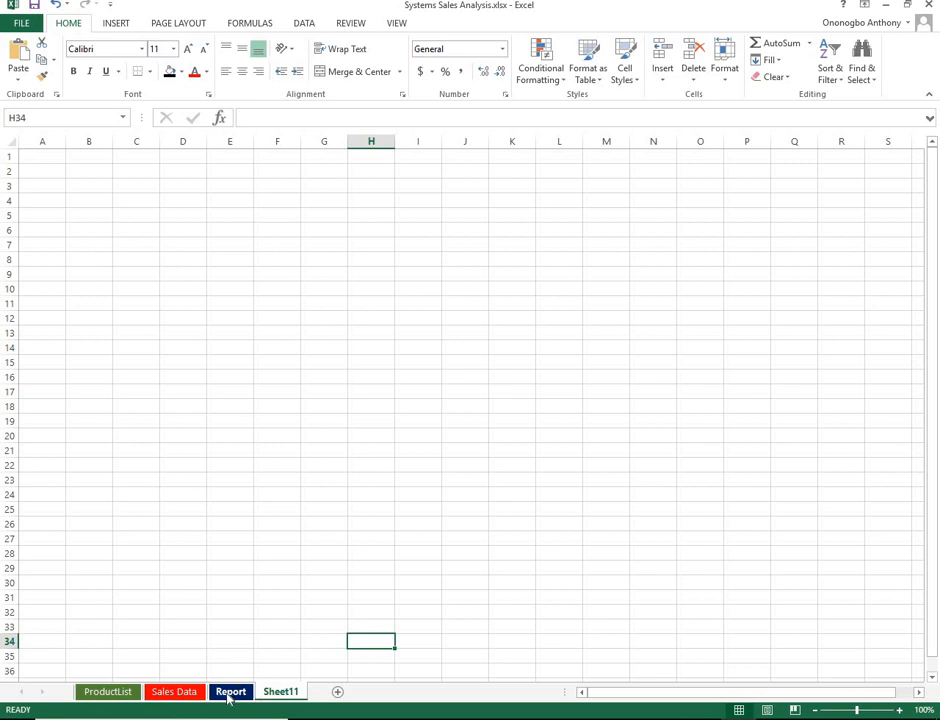
- Rename the blank worksheet Sheet11 to Setup
{"action": "double_click", "coordinate": [280, 693]}
{"action": "key", "text": "End"}
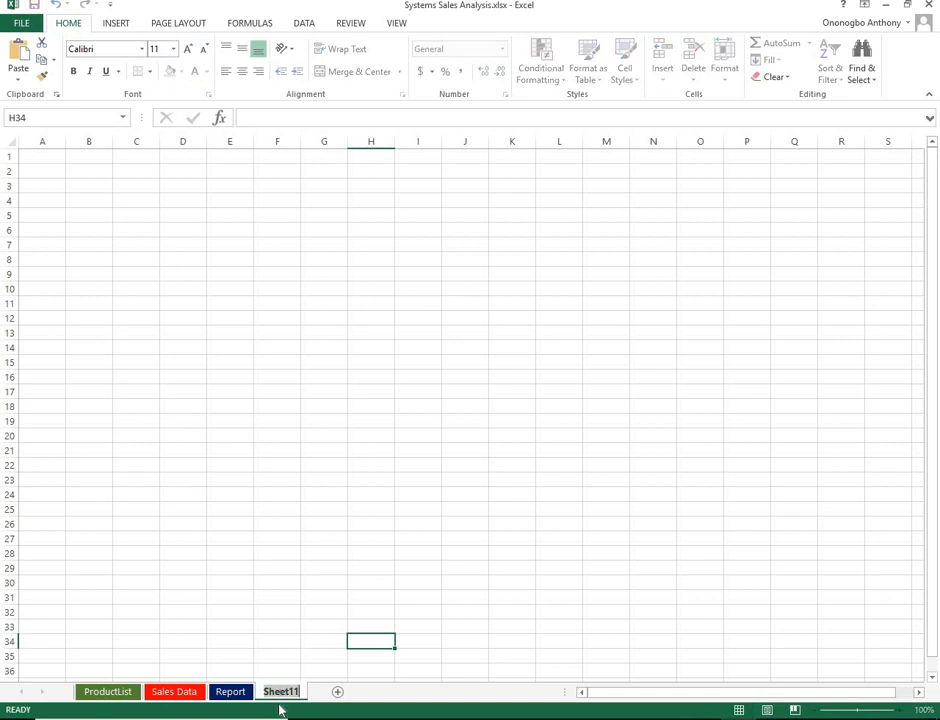
{"action": "key", "text": "BackSpace"}
{"action": "key", "text": "BackSpace"}
{"action": "key", "text": "BackSpace"}
{"action": "key", "text": "BackSpace"}
{"action": "key", "text": "BackSpace"}
{"action": "key", "text": "BackSpace"}
{"action": "key", "text": "BackSpace"}
{"action": "type", "text": "Setu"}
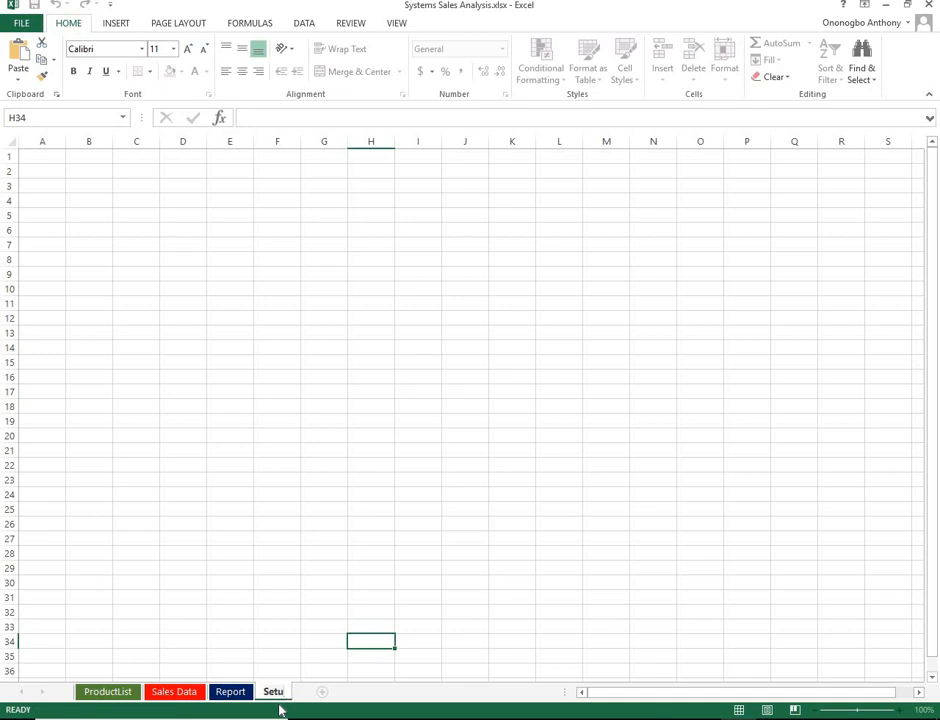
{"action": "type", "text": "p"}
{"action": "left_click", "coordinate": [318, 627]}
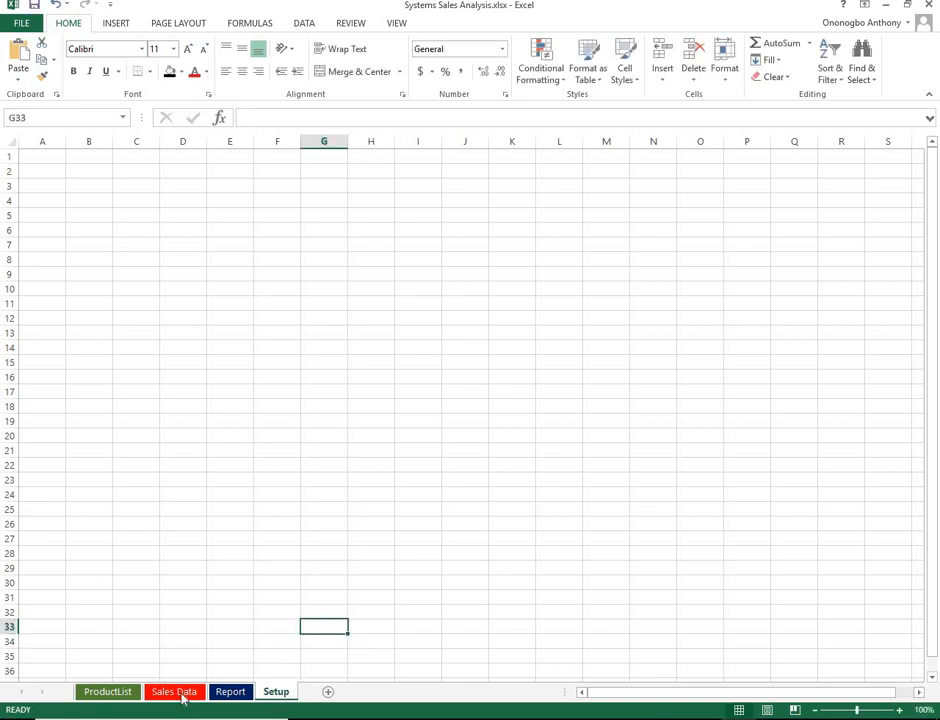
- Colour the Setup sheet tab standard yellow and check it from the Report sheet
{"action": "right_click", "coordinate": [279, 700]}
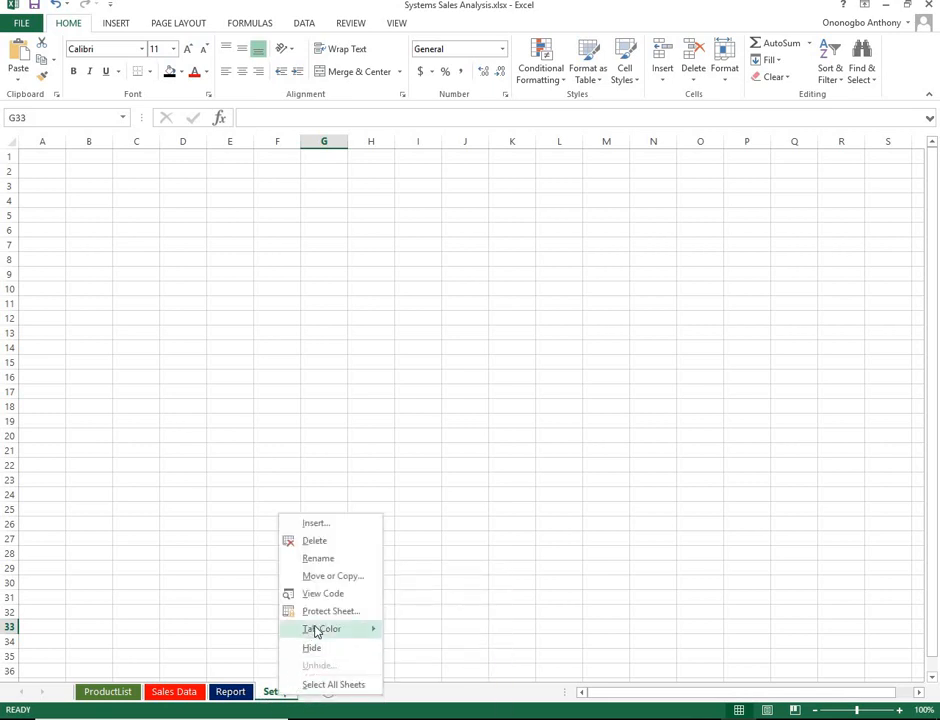
{"action": "mouse_move", "coordinate": [318, 629]}
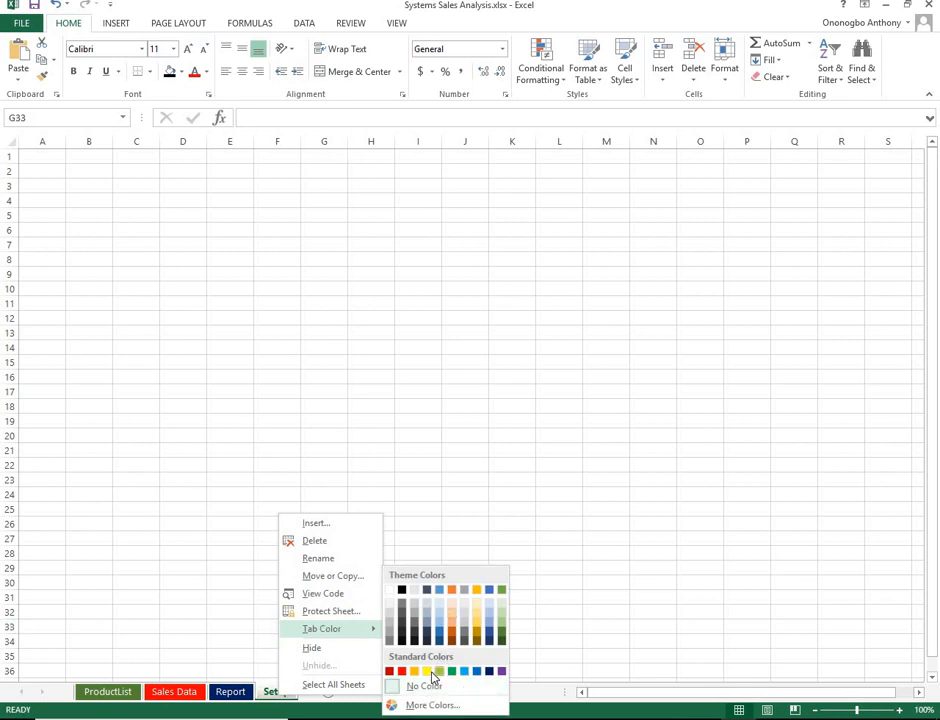
{"action": "left_click", "coordinate": [428, 671]}
{"action": "left_click", "coordinate": [243, 692]}
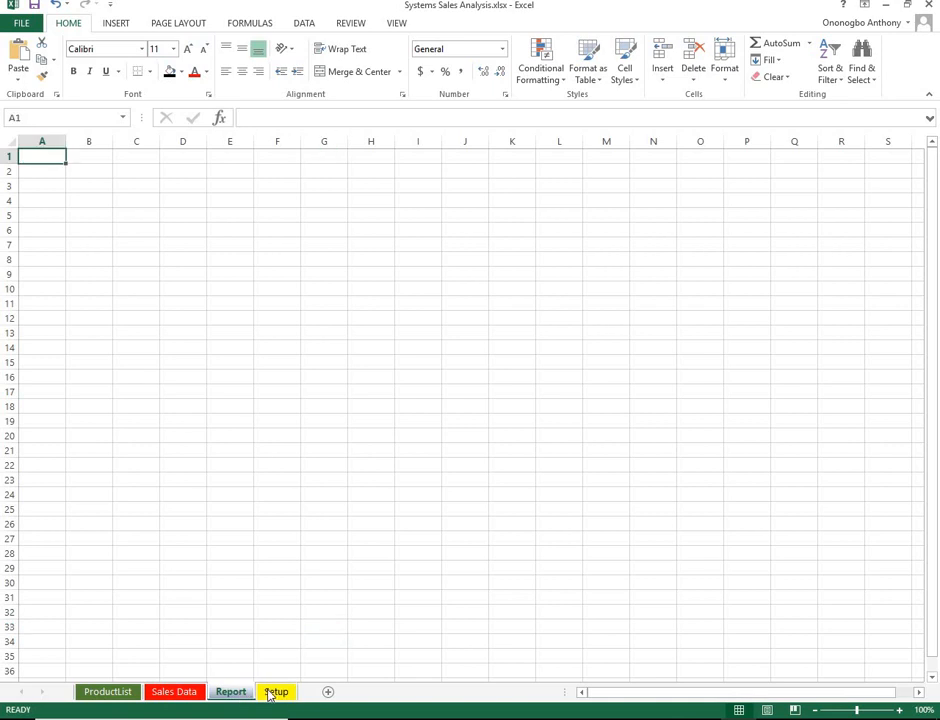
{"action": "key", "text": "ctrl+Page_Down"}
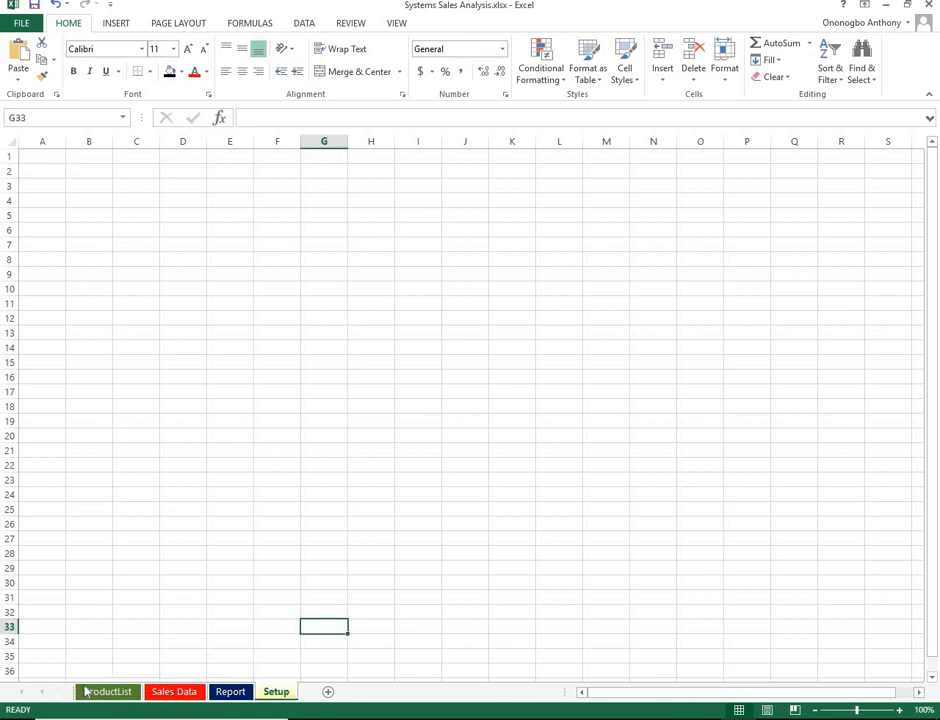
- Switch to the ProductList sheet and scroll it one column across and one row down
{"action": "left_click", "coordinate": [112, 694]}
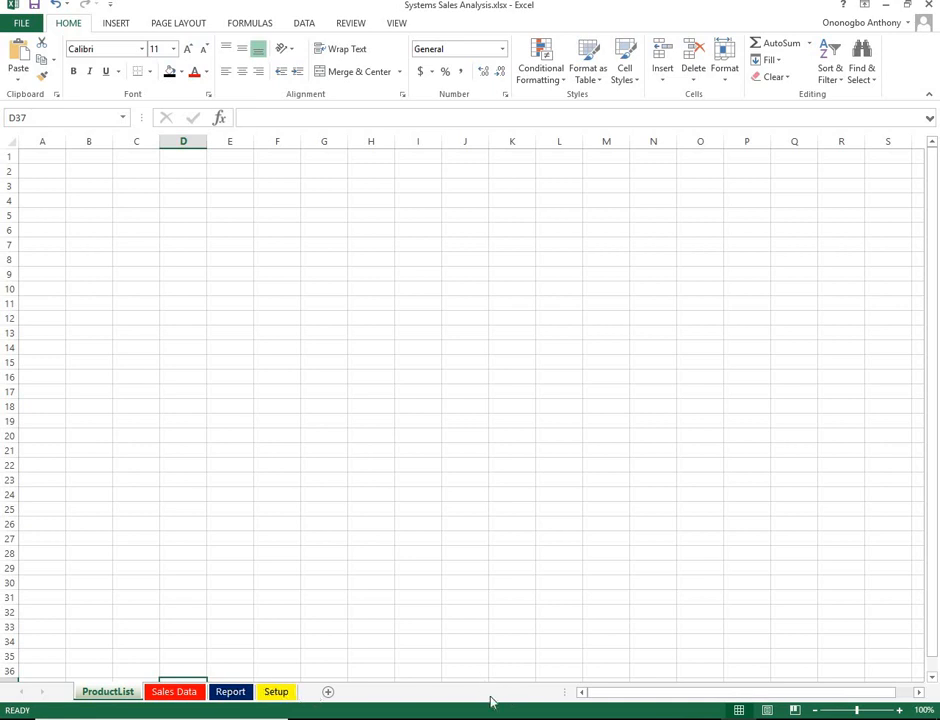
{"action": "left_click_drag", "start_coordinate": [629, 695], "coordinate": [682, 699]}
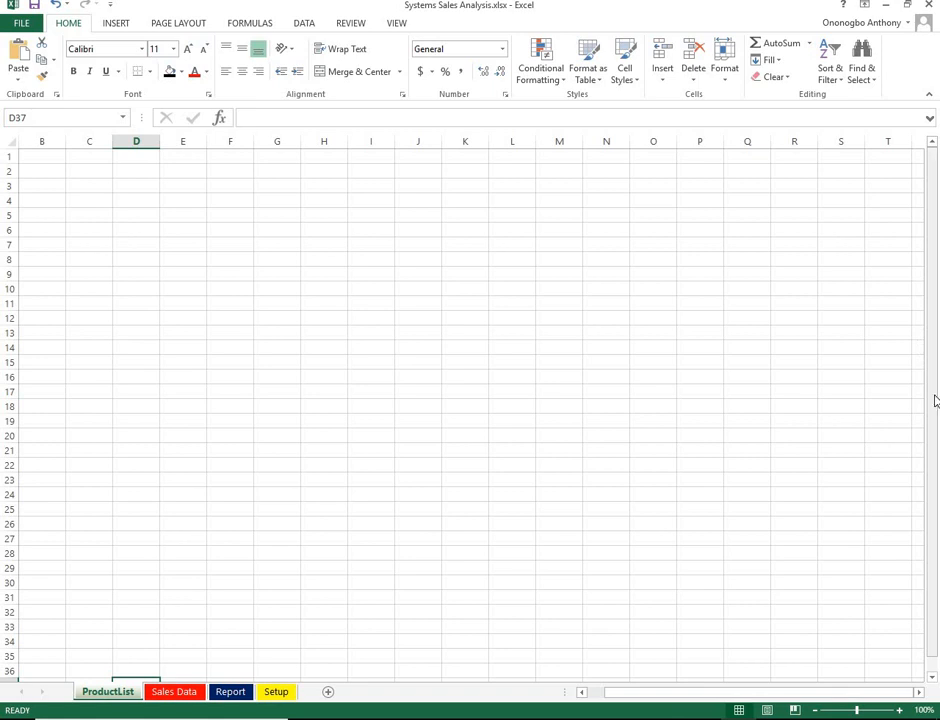
{"action": "left_click_drag", "start_coordinate": [932, 368], "coordinate": [931, 368]}
{"action": "left_click", "coordinate": [806, 693]}
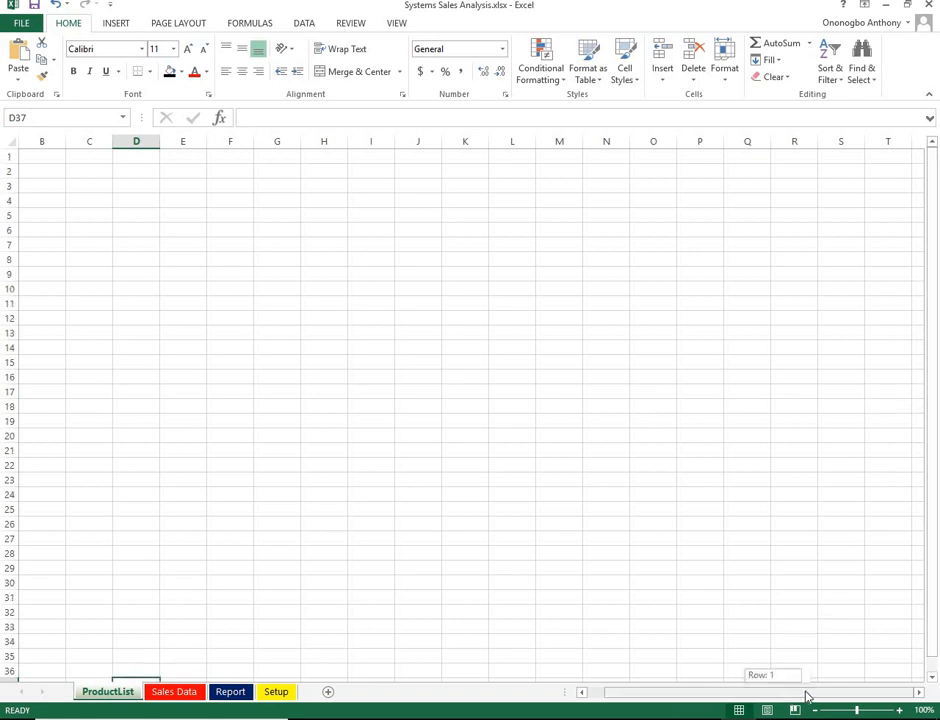
{"action": "left_click_drag", "start_coordinate": [936, 549], "coordinate": [936, 558]}
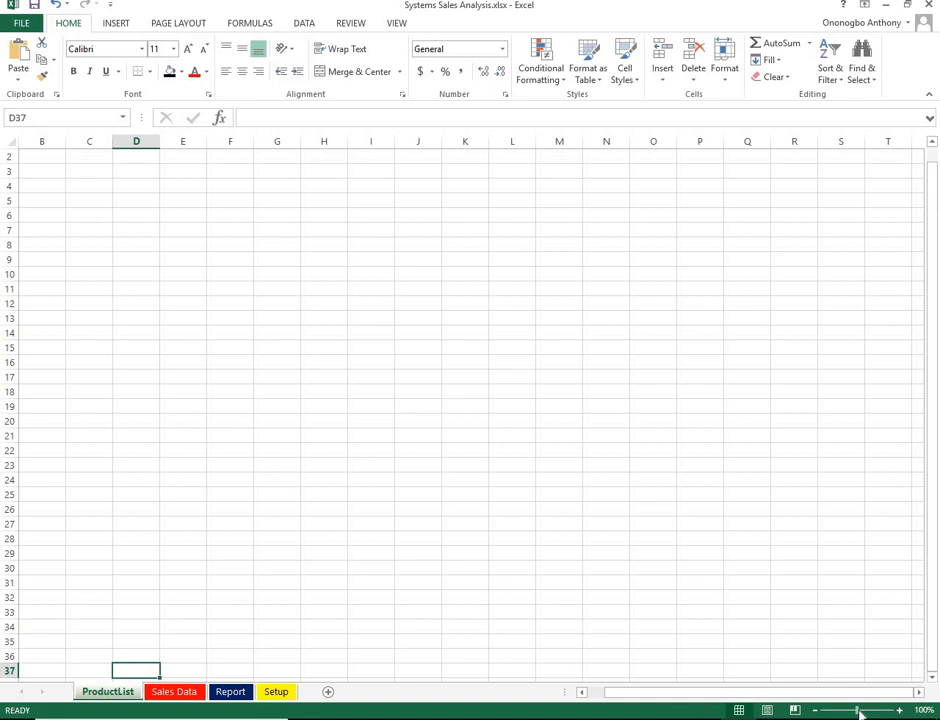
- Zoom the ProductList sheet out to about 71%, in to about 244%, and back to 100%
{"action": "left_click_drag", "start_coordinate": [857, 712], "coordinate": [851, 713]}
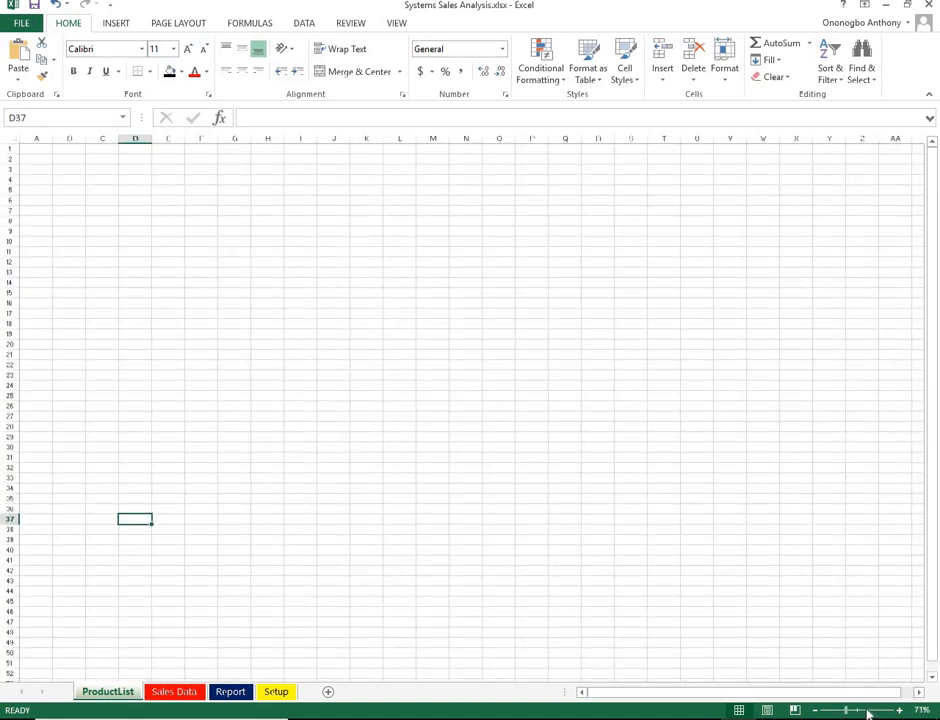
{"action": "left_click", "coordinate": [876, 712]}
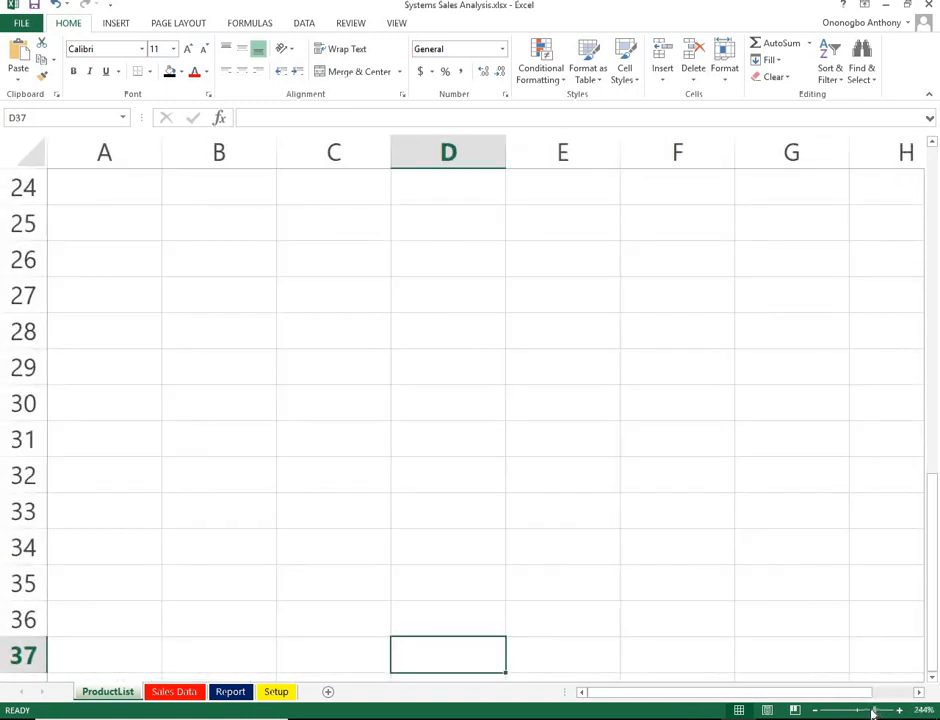
{"action": "left_click_drag", "start_coordinate": [873, 709], "coordinate": [858, 711]}
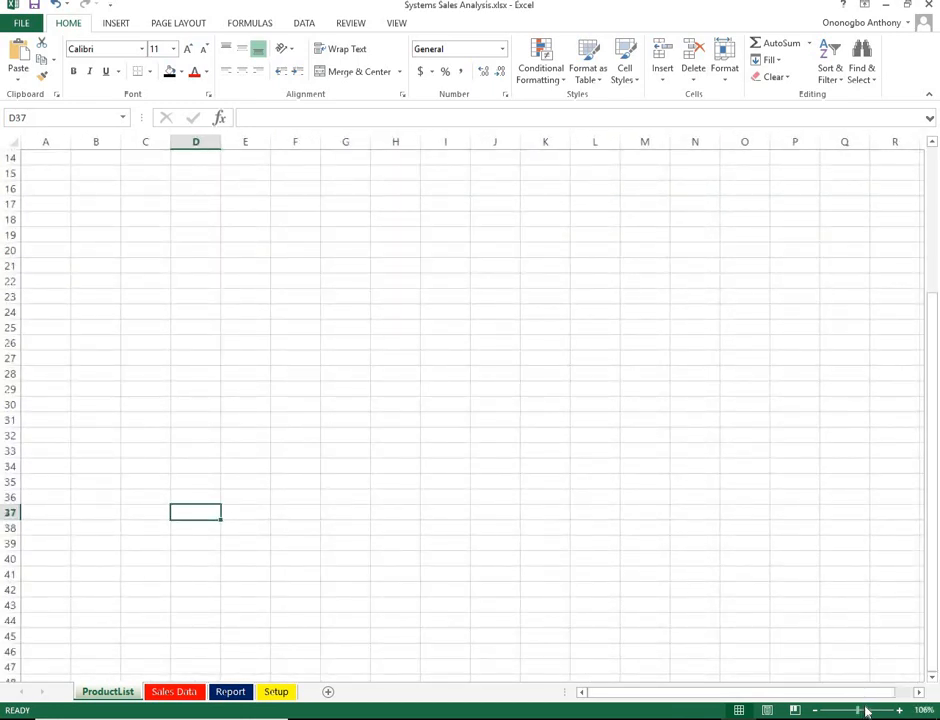
{"action": "key", "text": "Left"}
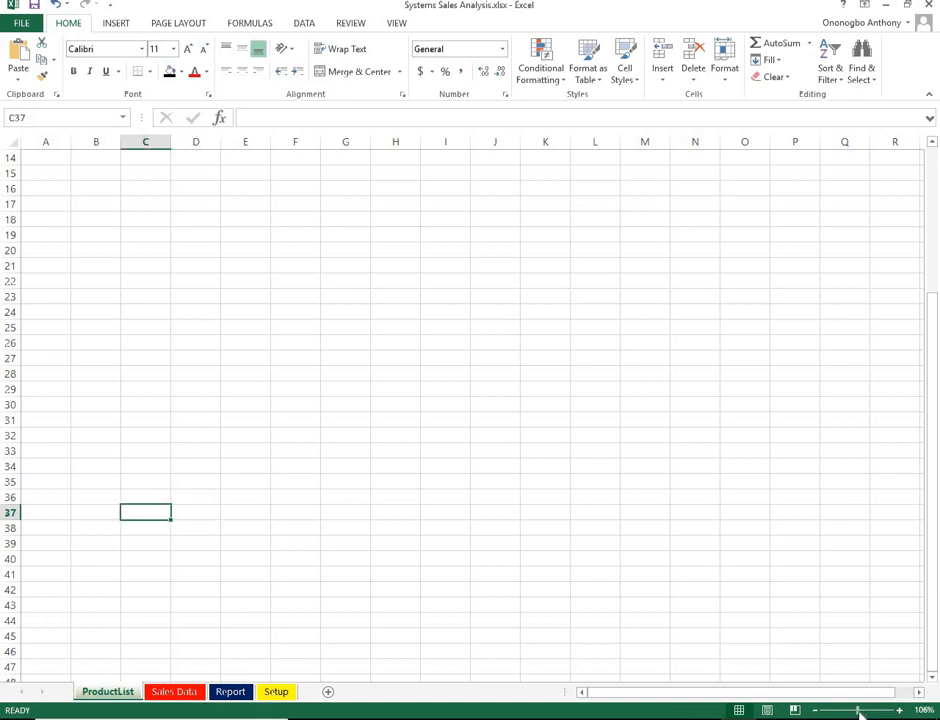
{"action": "left_click_drag", "start_coordinate": [860, 711], "coordinate": [864, 713]}
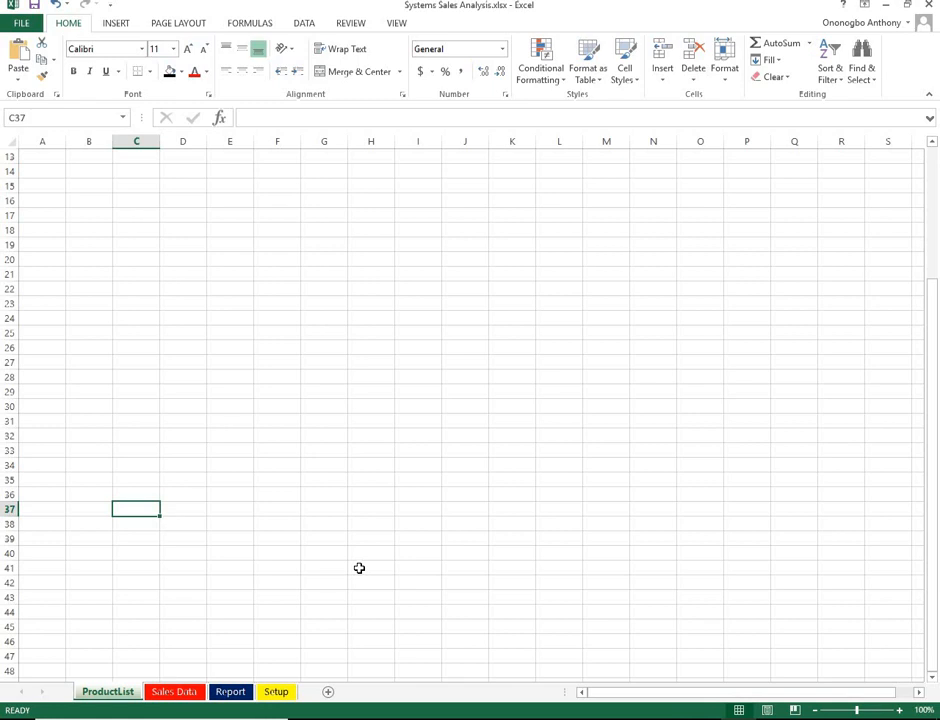
- Select the cell range A1:E20 on the ProductList sheet
{"action": "left_click", "coordinate": [50, 158]}
{"action": "scroll", "coordinate": [69, 221], "scroll_direction": "up", "scroll_amount": 4}
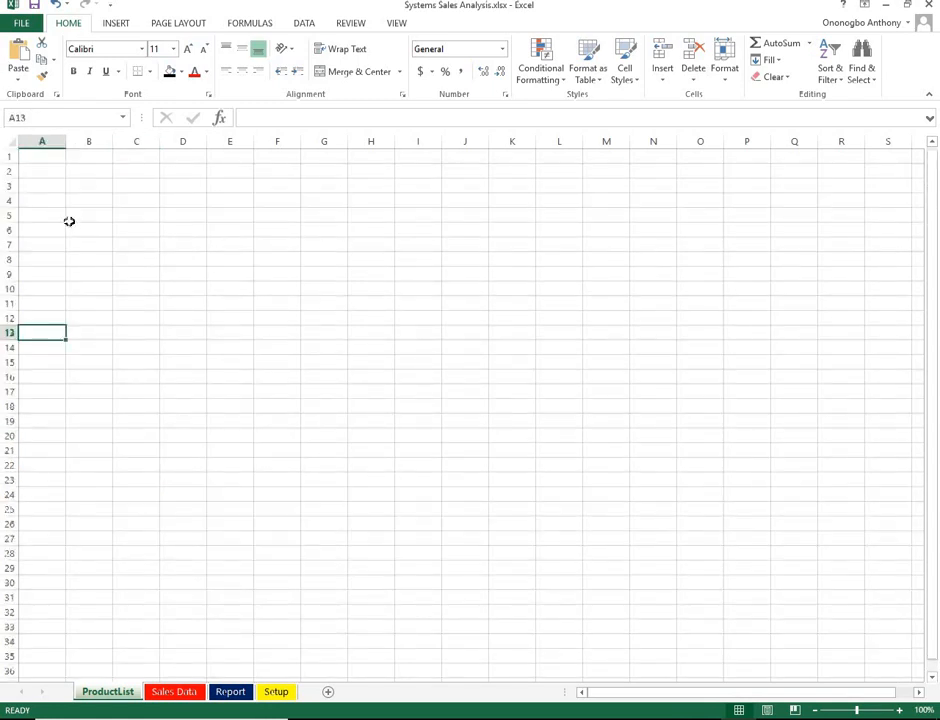
{"action": "left_click_drag", "start_coordinate": [59, 155], "coordinate": [252, 434]}
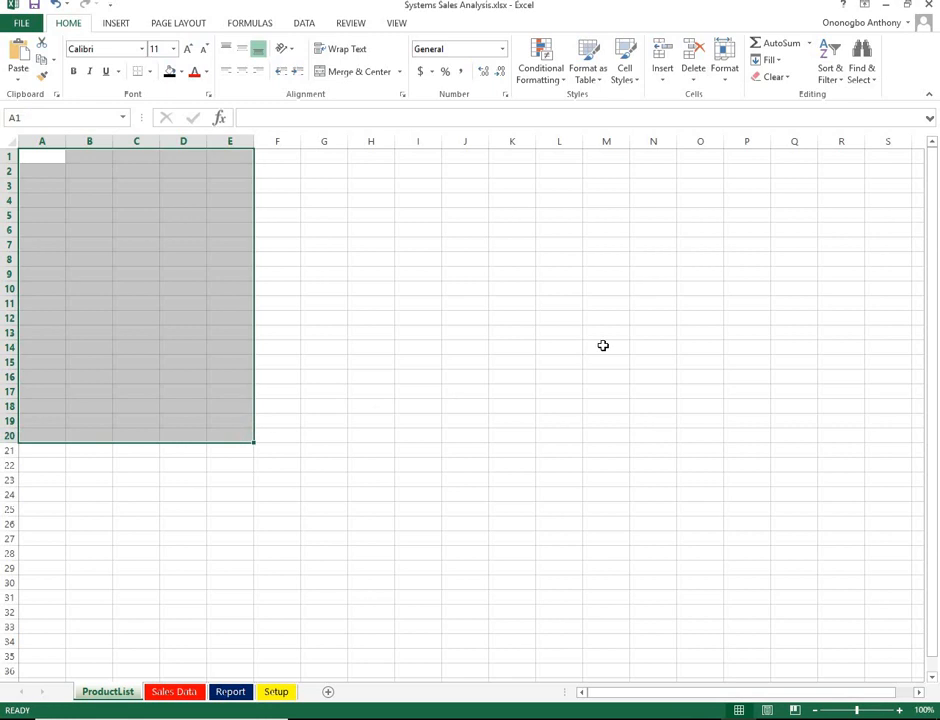